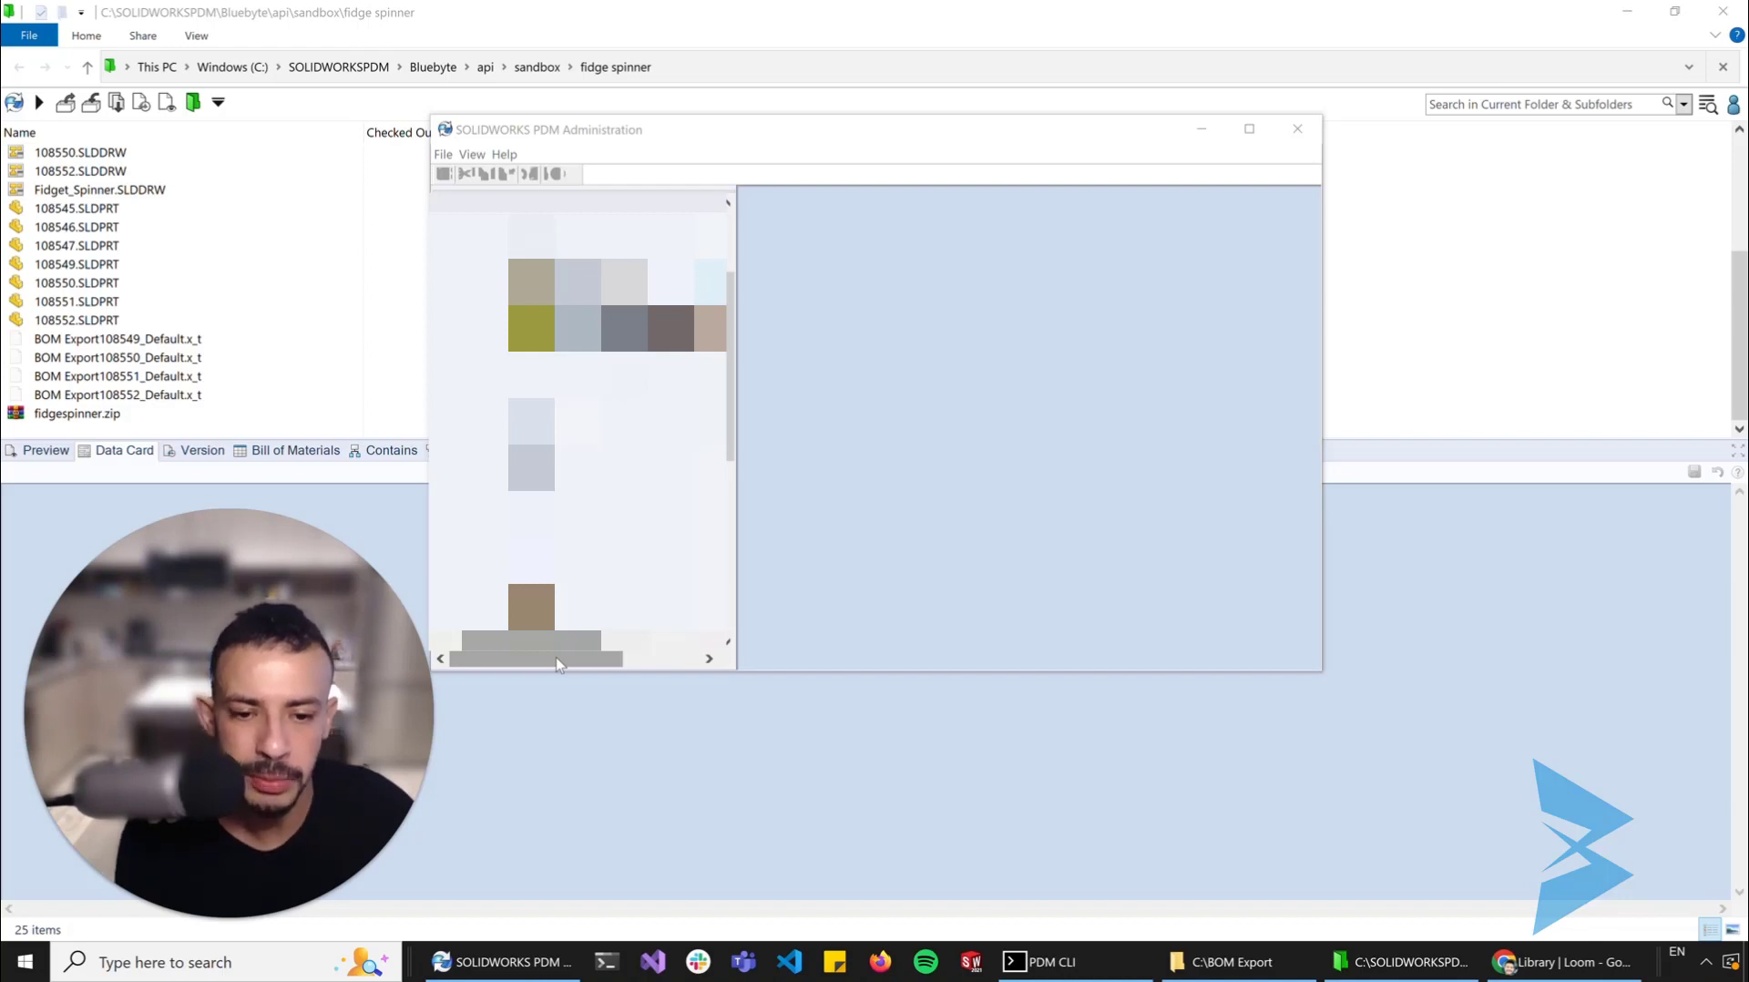
# Create a new task under the vault's Tasks and name it PDM Convert Extended
pyautogui.click(731, 436)
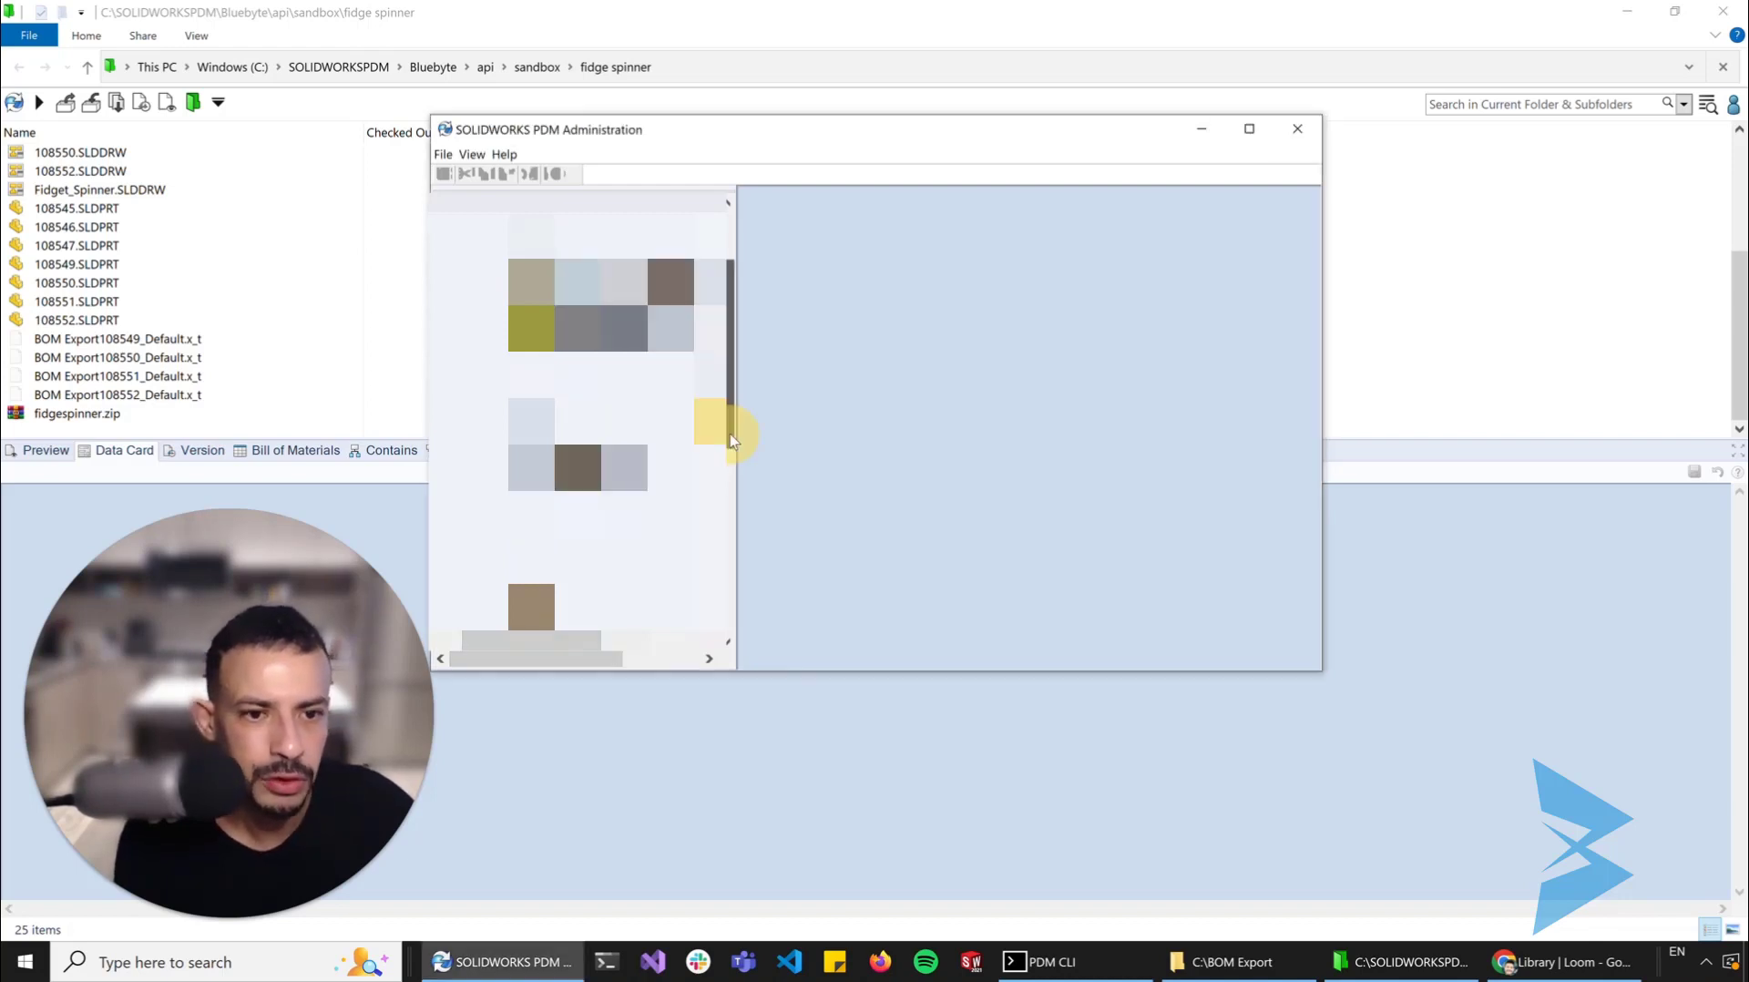
pyautogui.moveTo(730, 433); pyautogui.dragTo(728, 480)
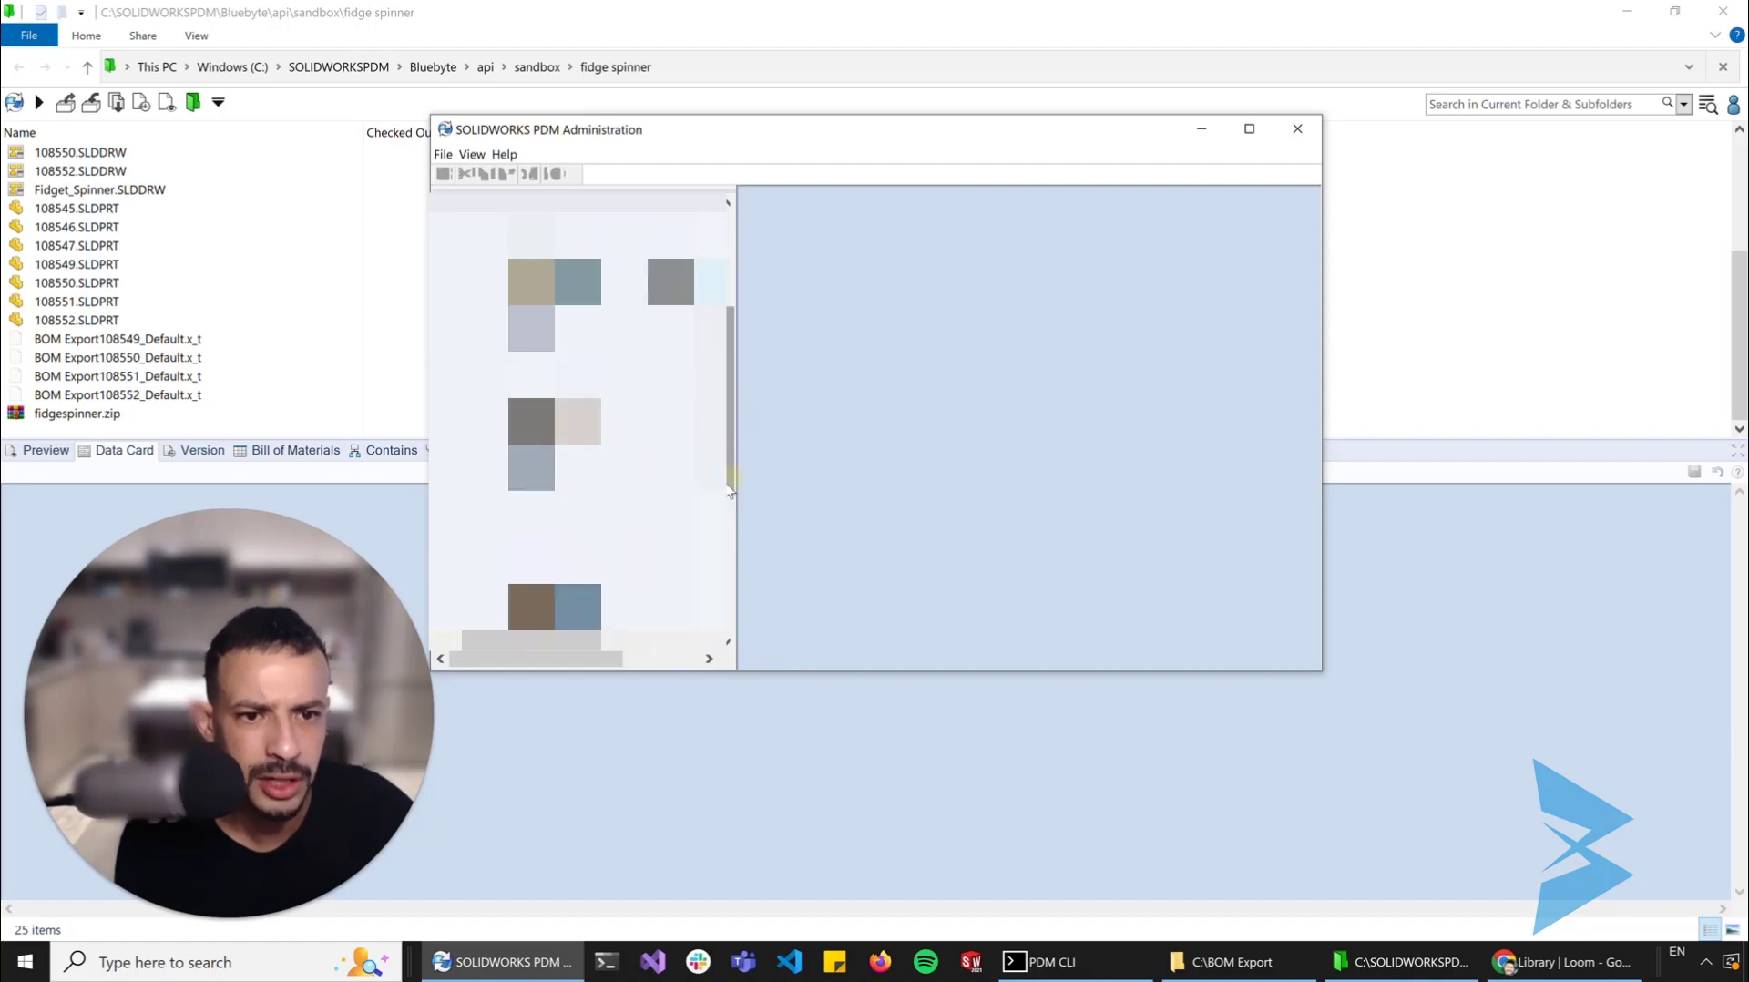
pyautogui.scroll(-2, 676, 544)
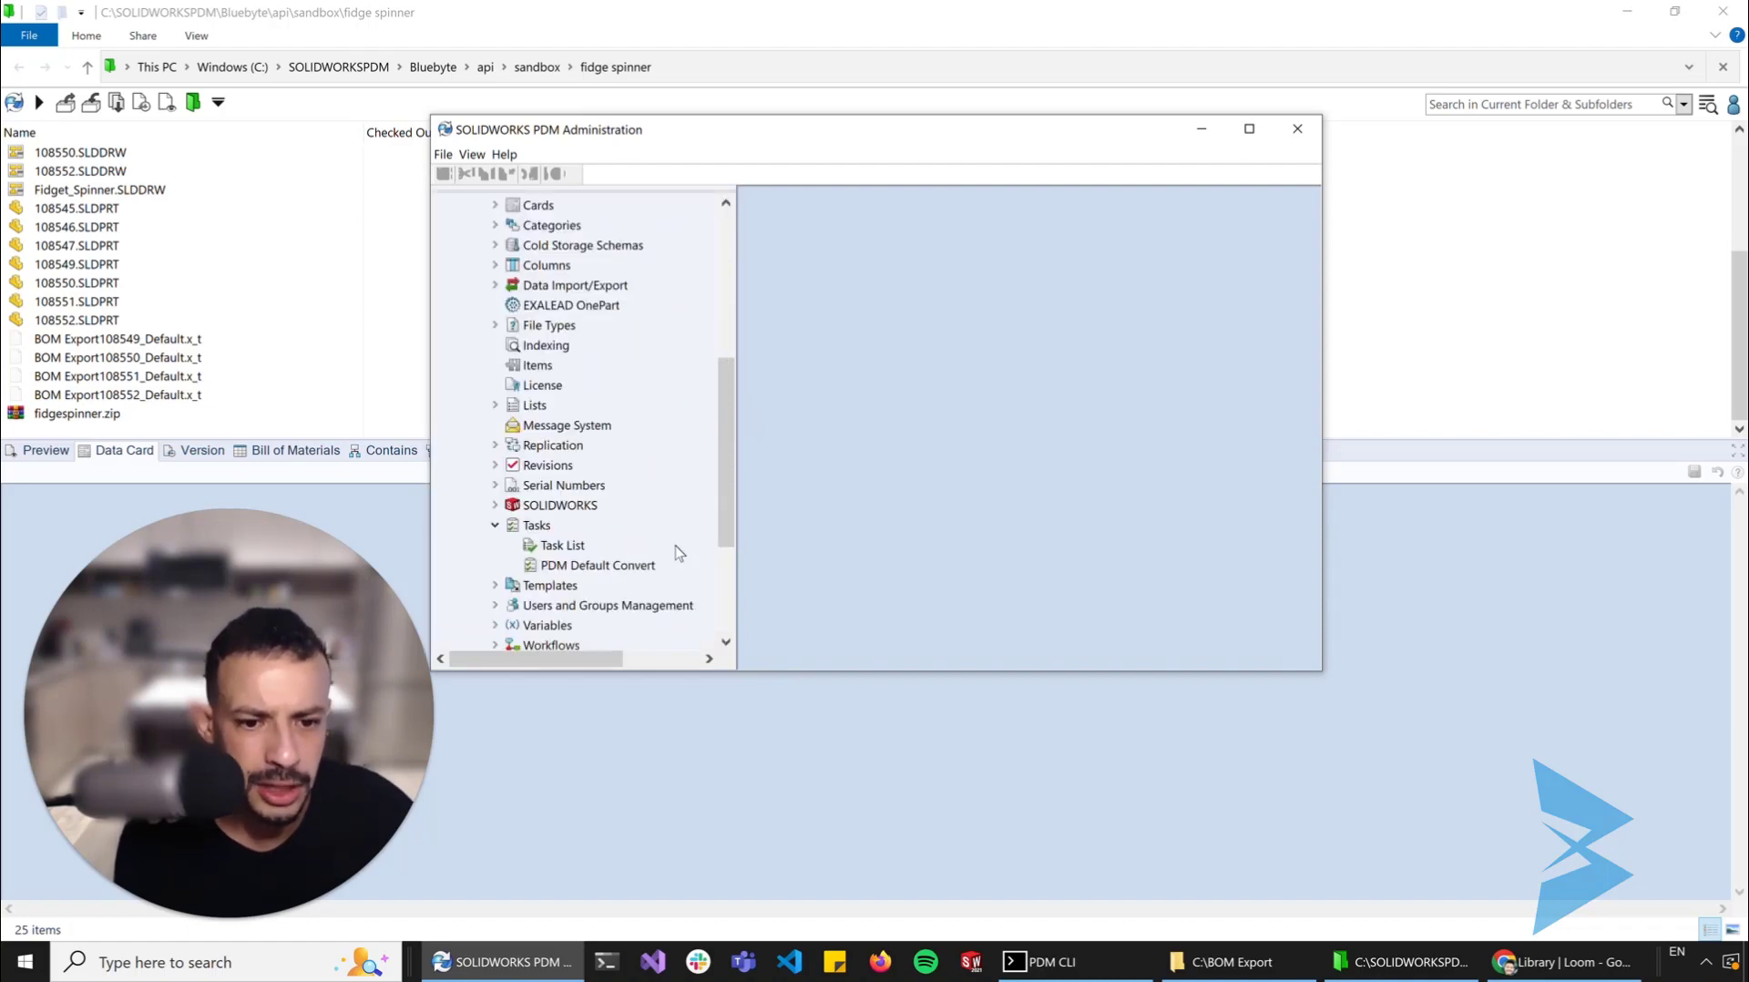
pyautogui.rightClick(537, 526)
pyautogui.click(562, 539)
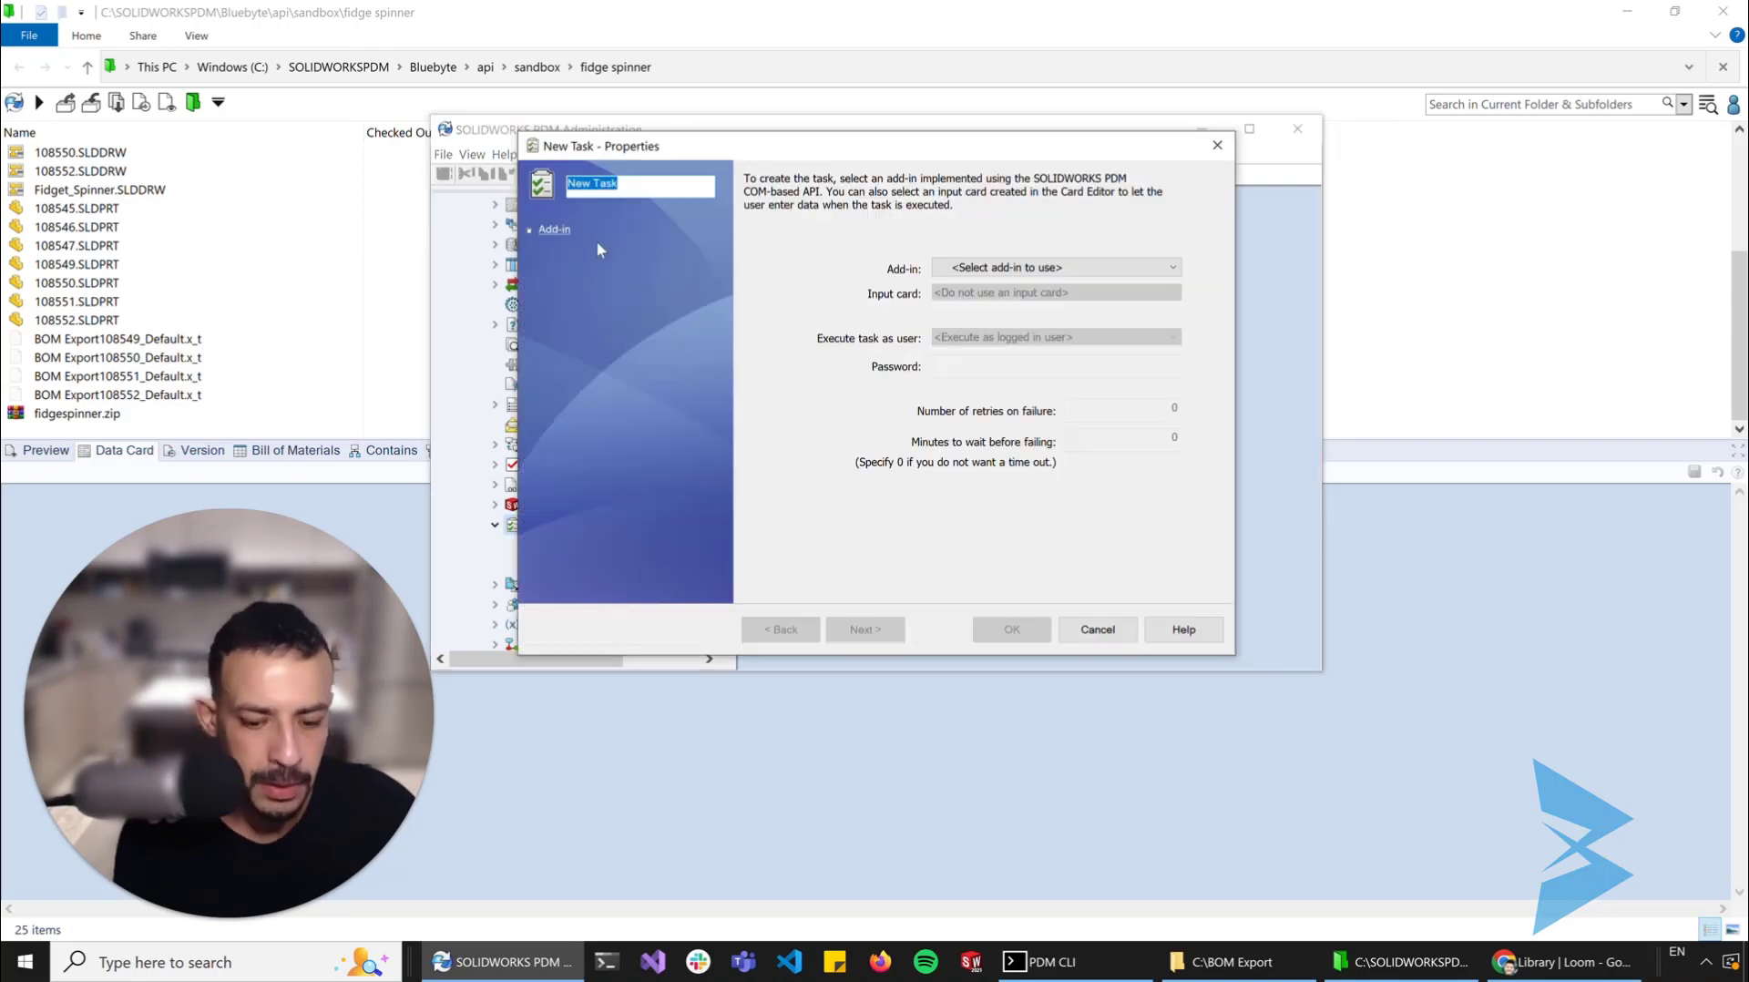
pyautogui.write('PDM Converted')
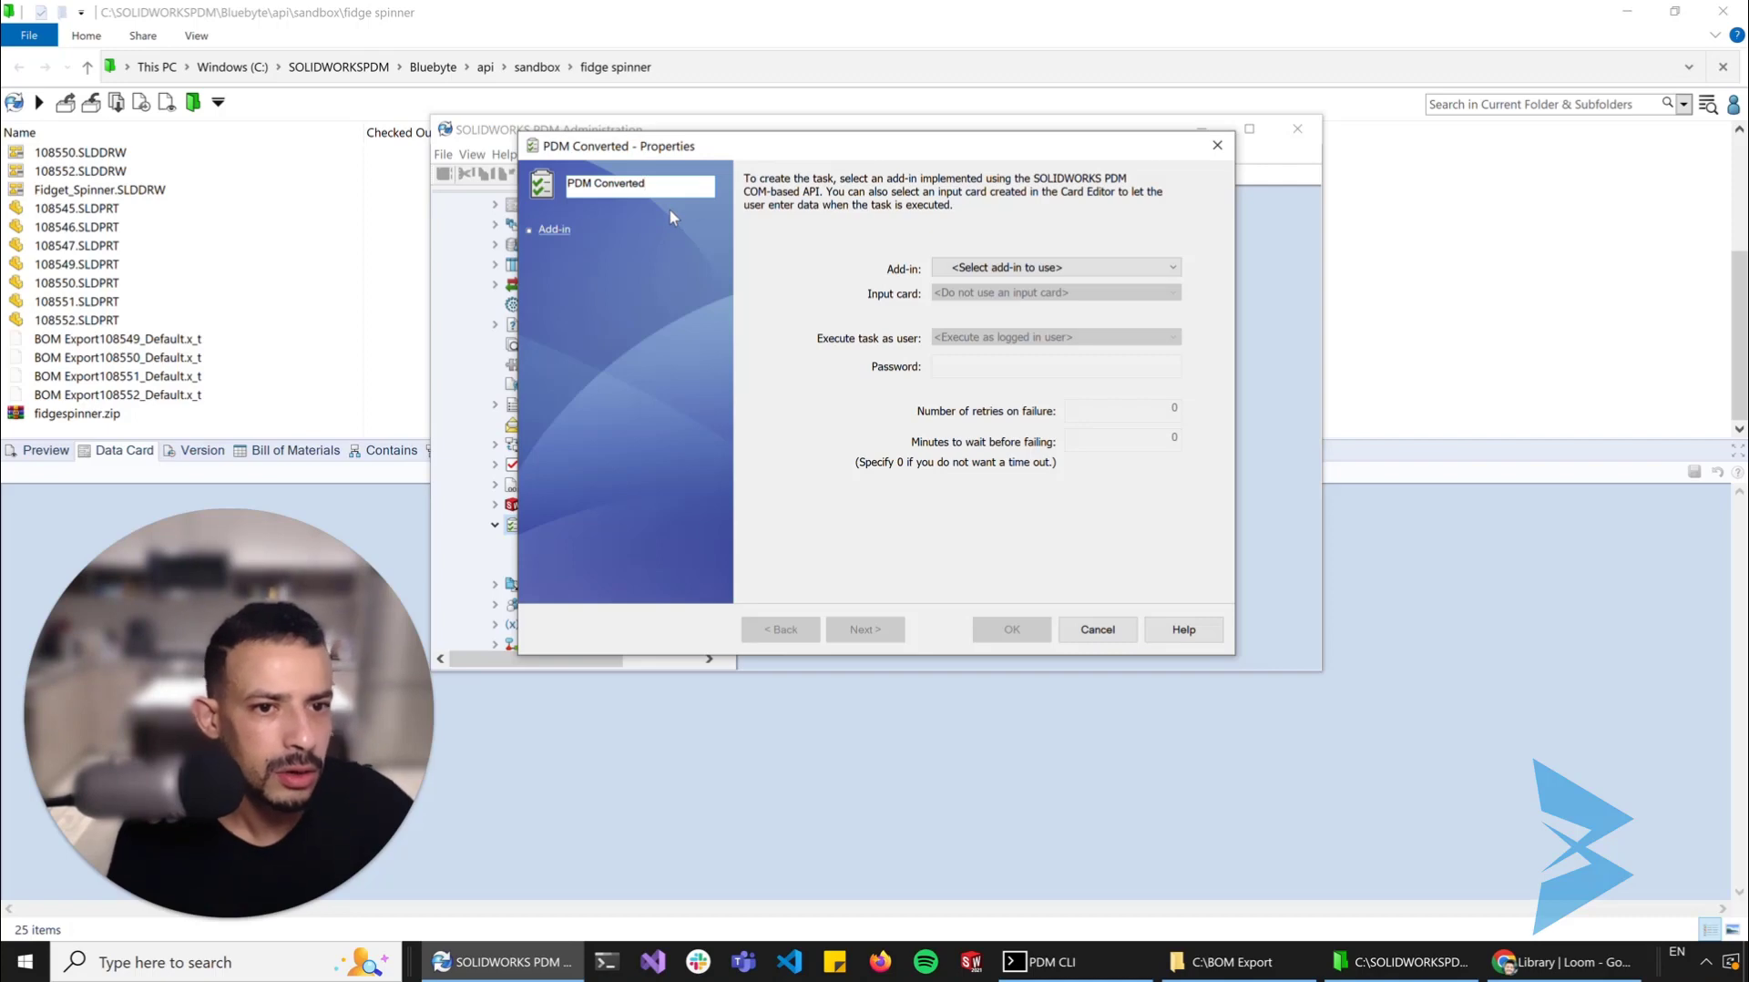
pyautogui.hotkey('ctrl', 'shift', 'Left')
pyautogui.write('Convert')
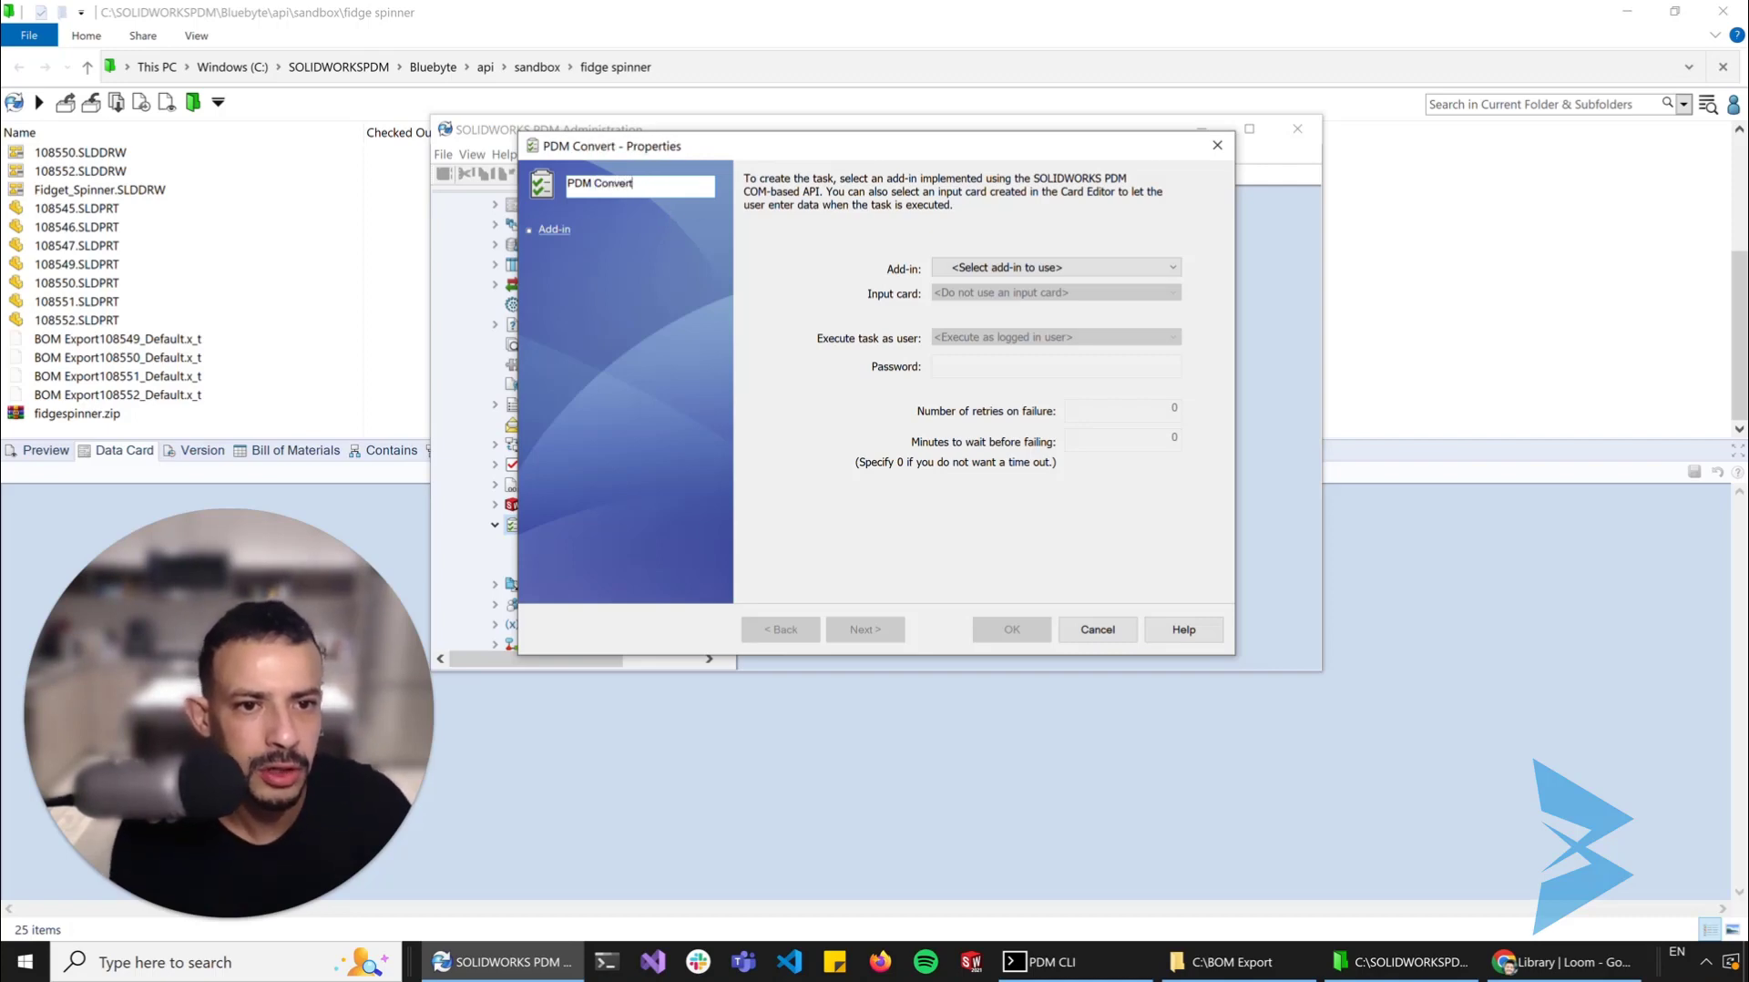
pyautogui.write(' Extended')
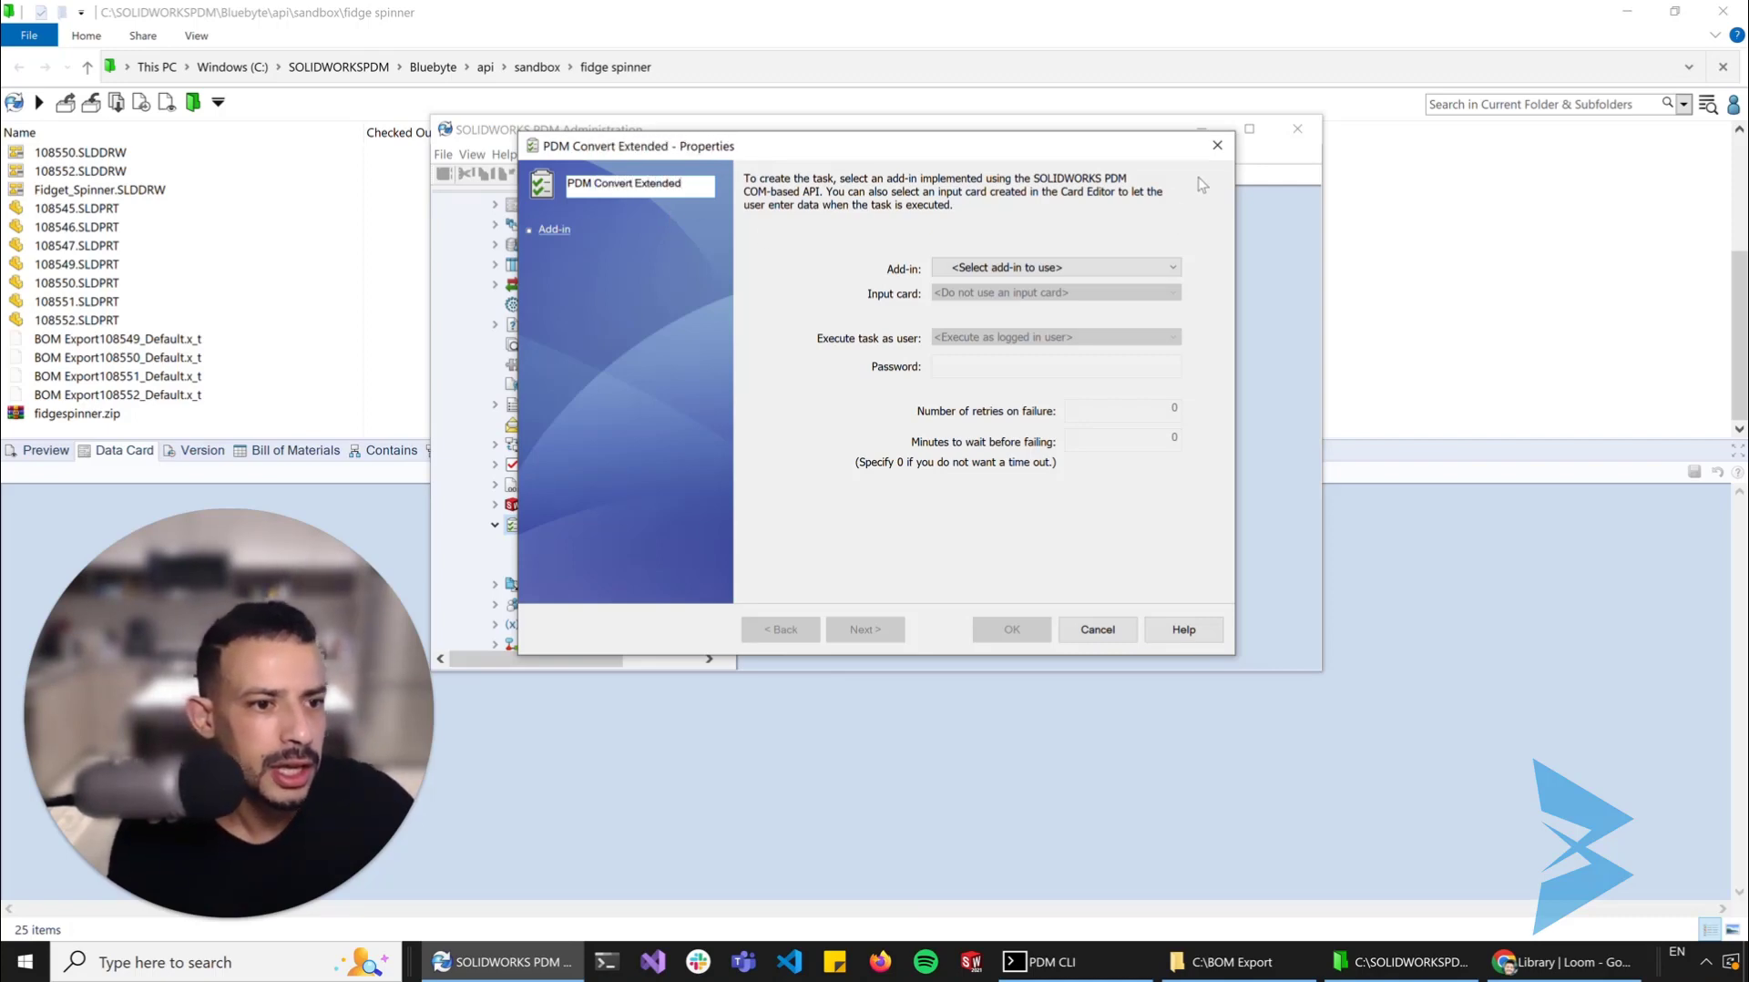
# Assign the PDM Convert Task Extended add-in and set the task to execute on the initiating computer, marking the listed machine as supported
pyautogui.click(1106, 265)
pyautogui.click(1093, 301)
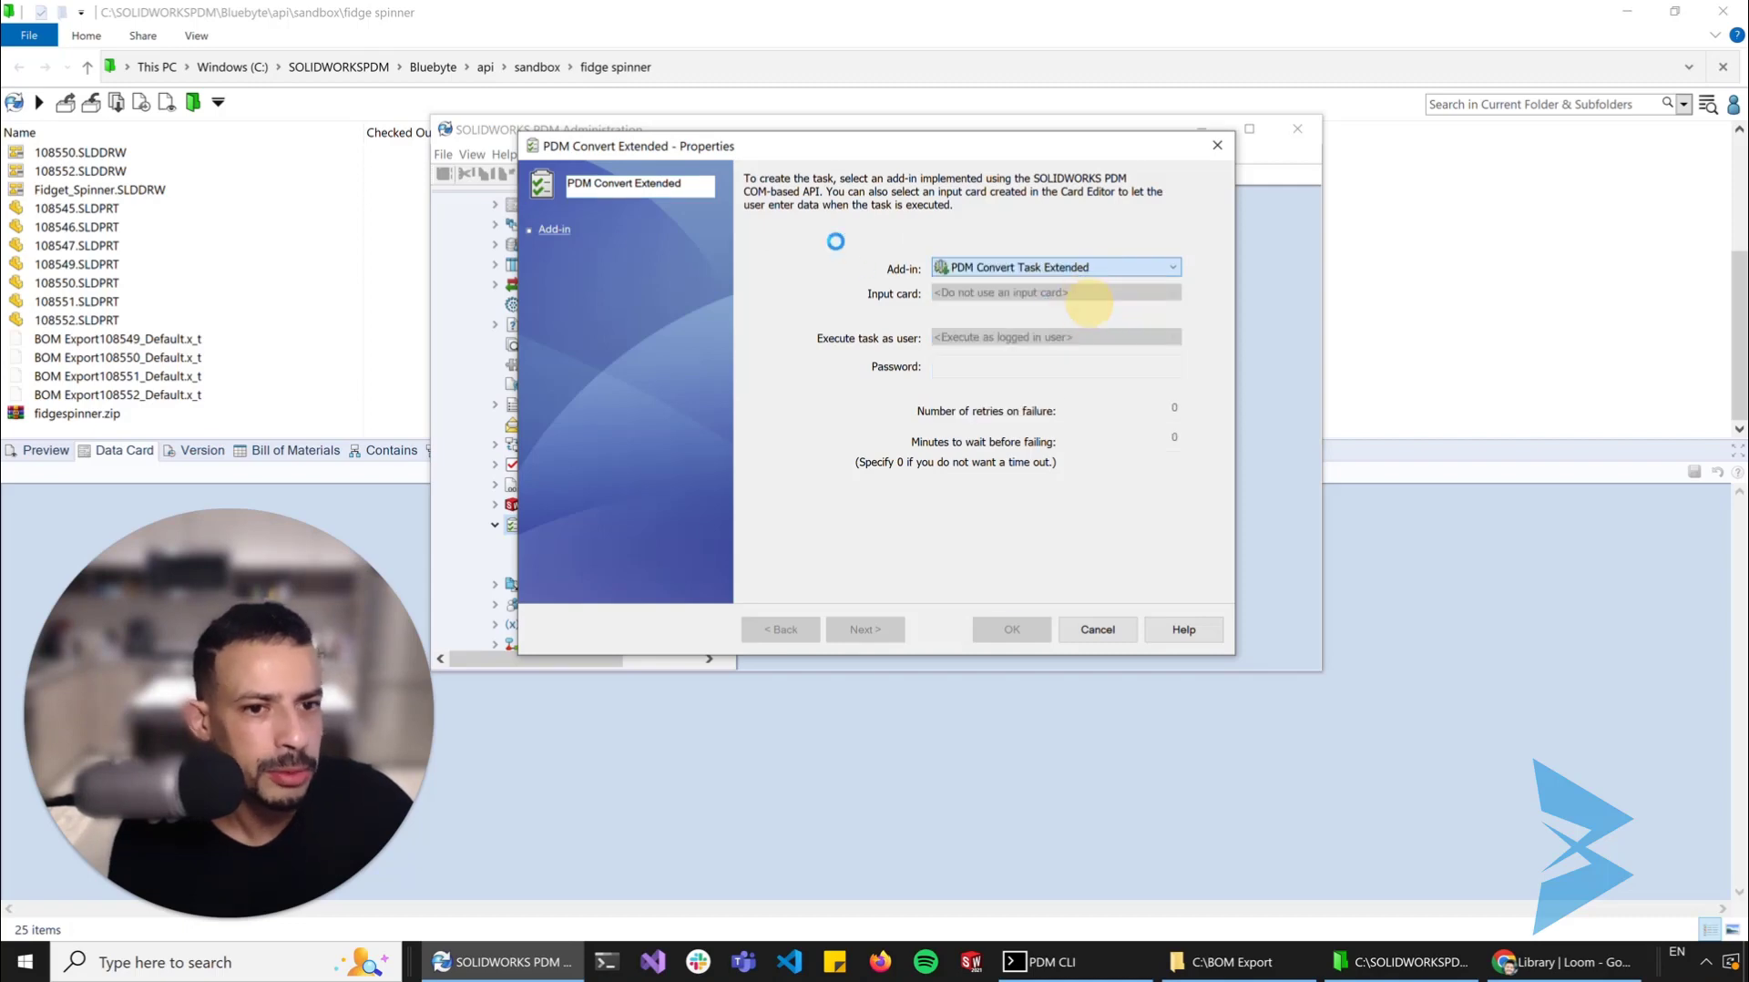
pyautogui.click(553, 113)
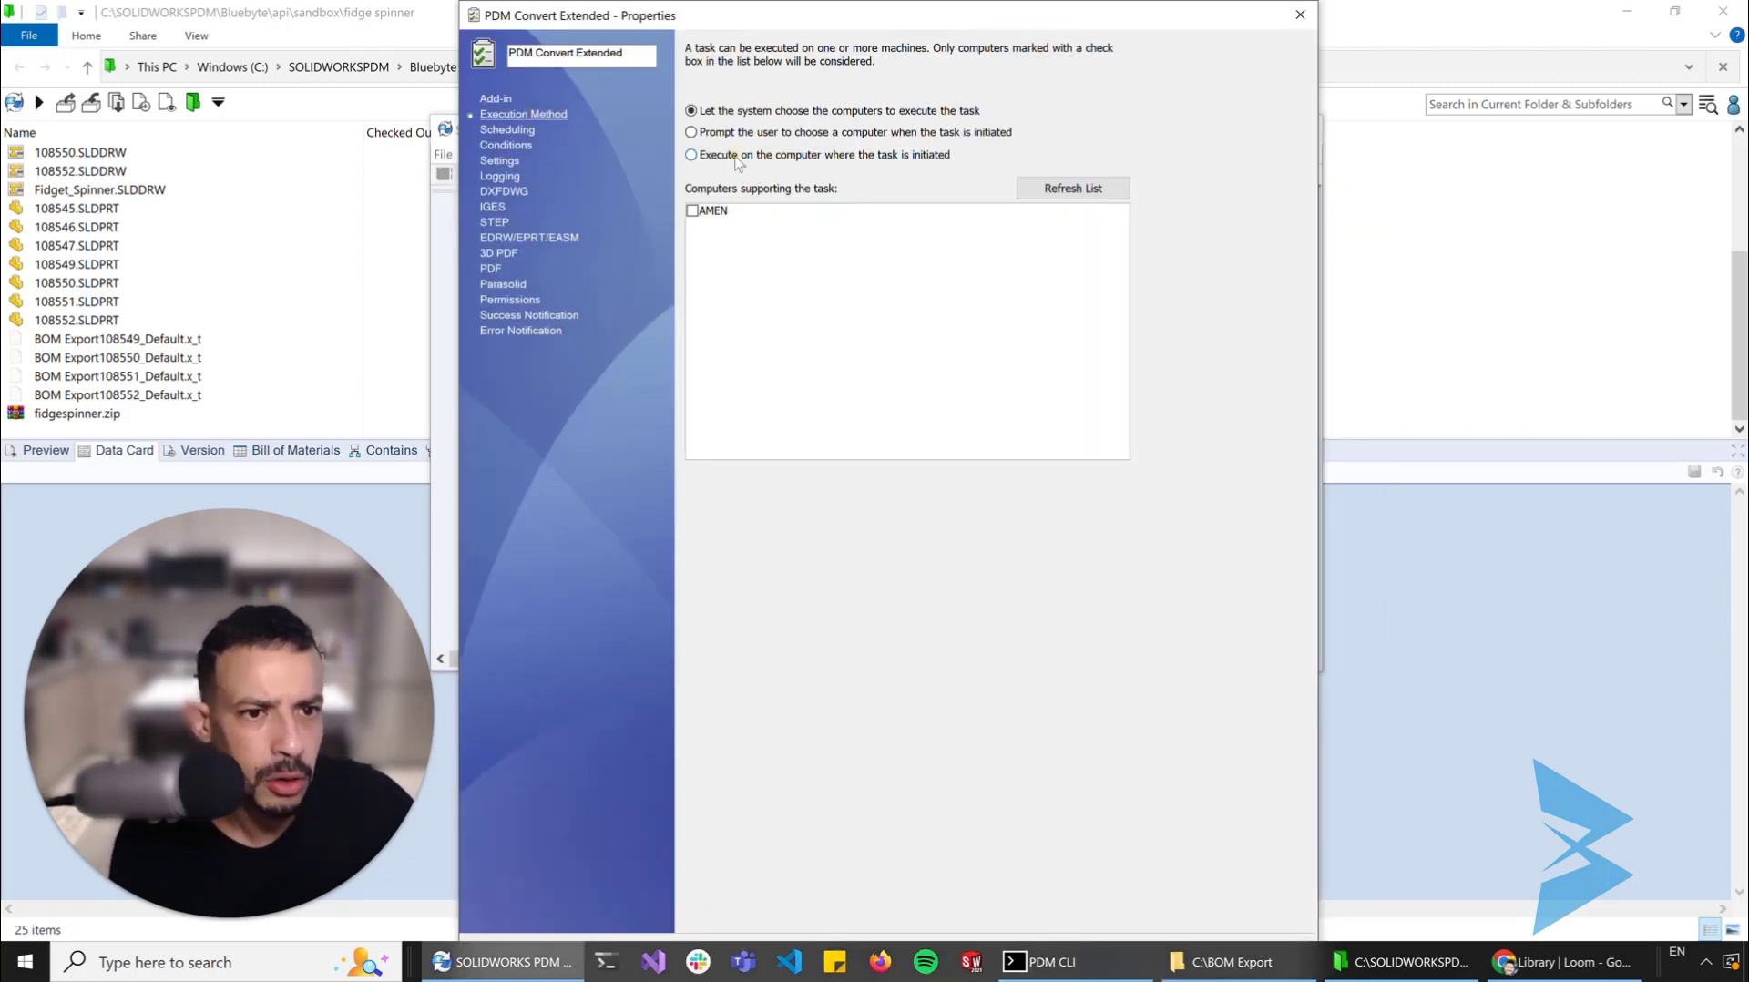
pyautogui.click(691, 211)
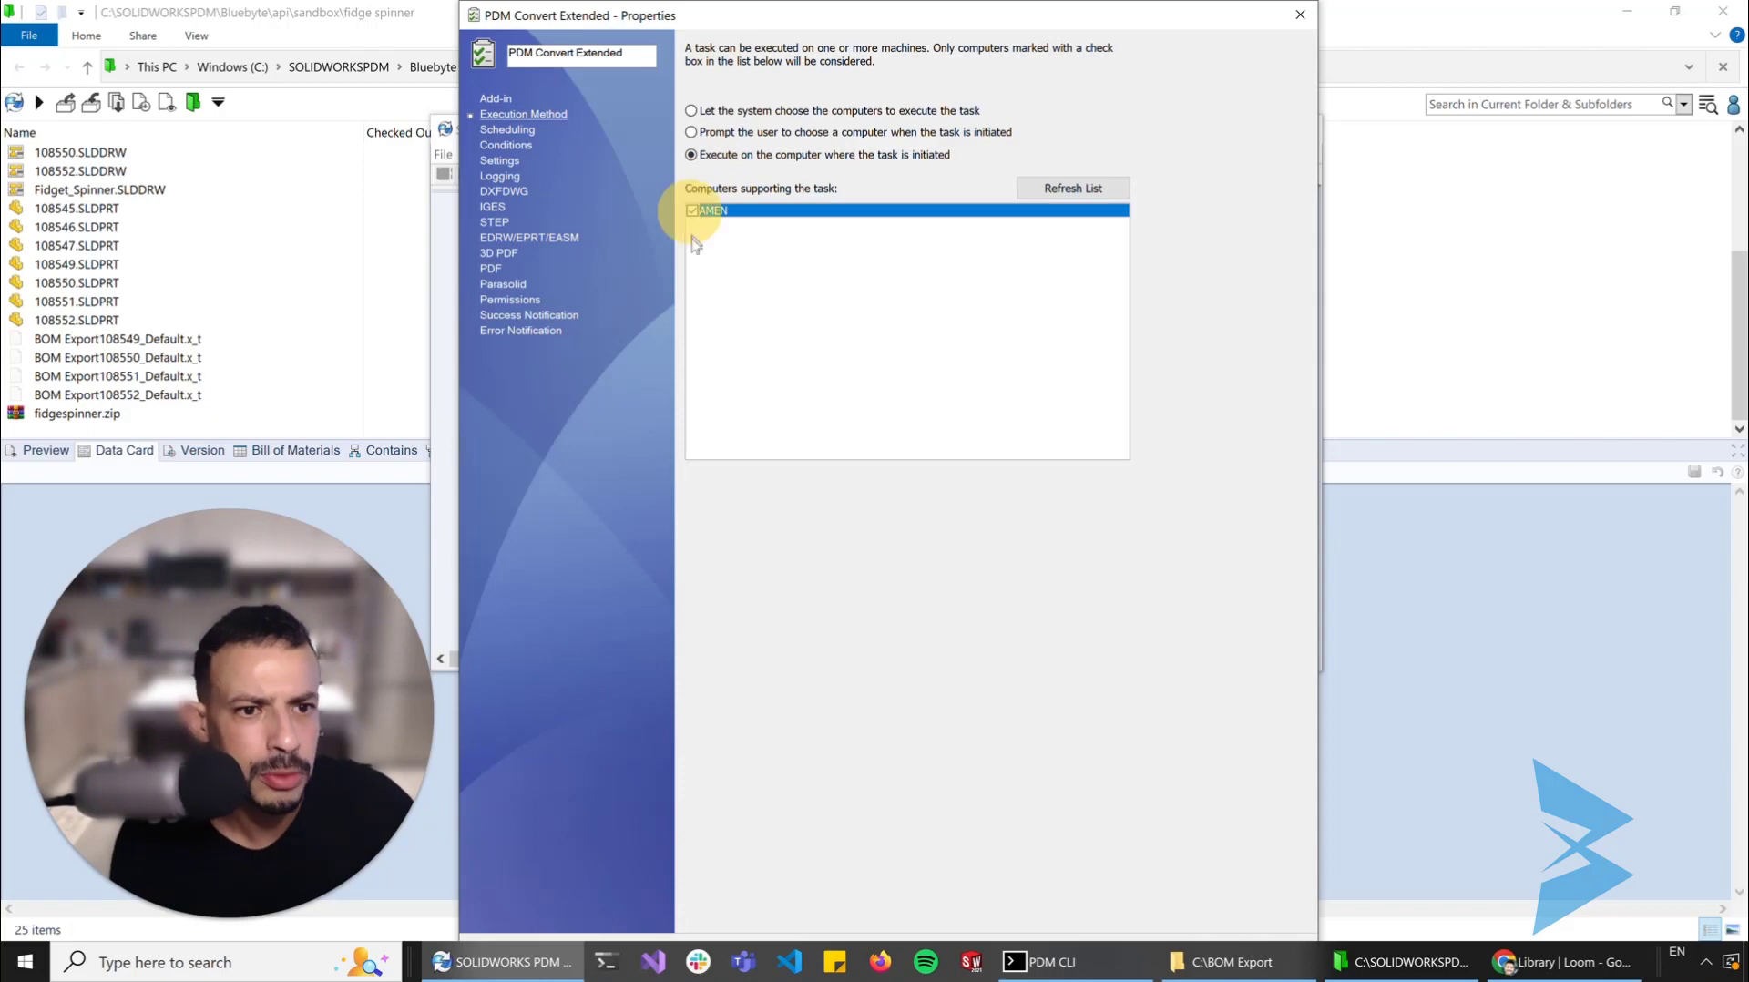
# In the task settings, set the export location to C:\BOM Export and reduce the output file types to pdf
pyautogui.click(501, 161)
pyautogui.click(703, 98)
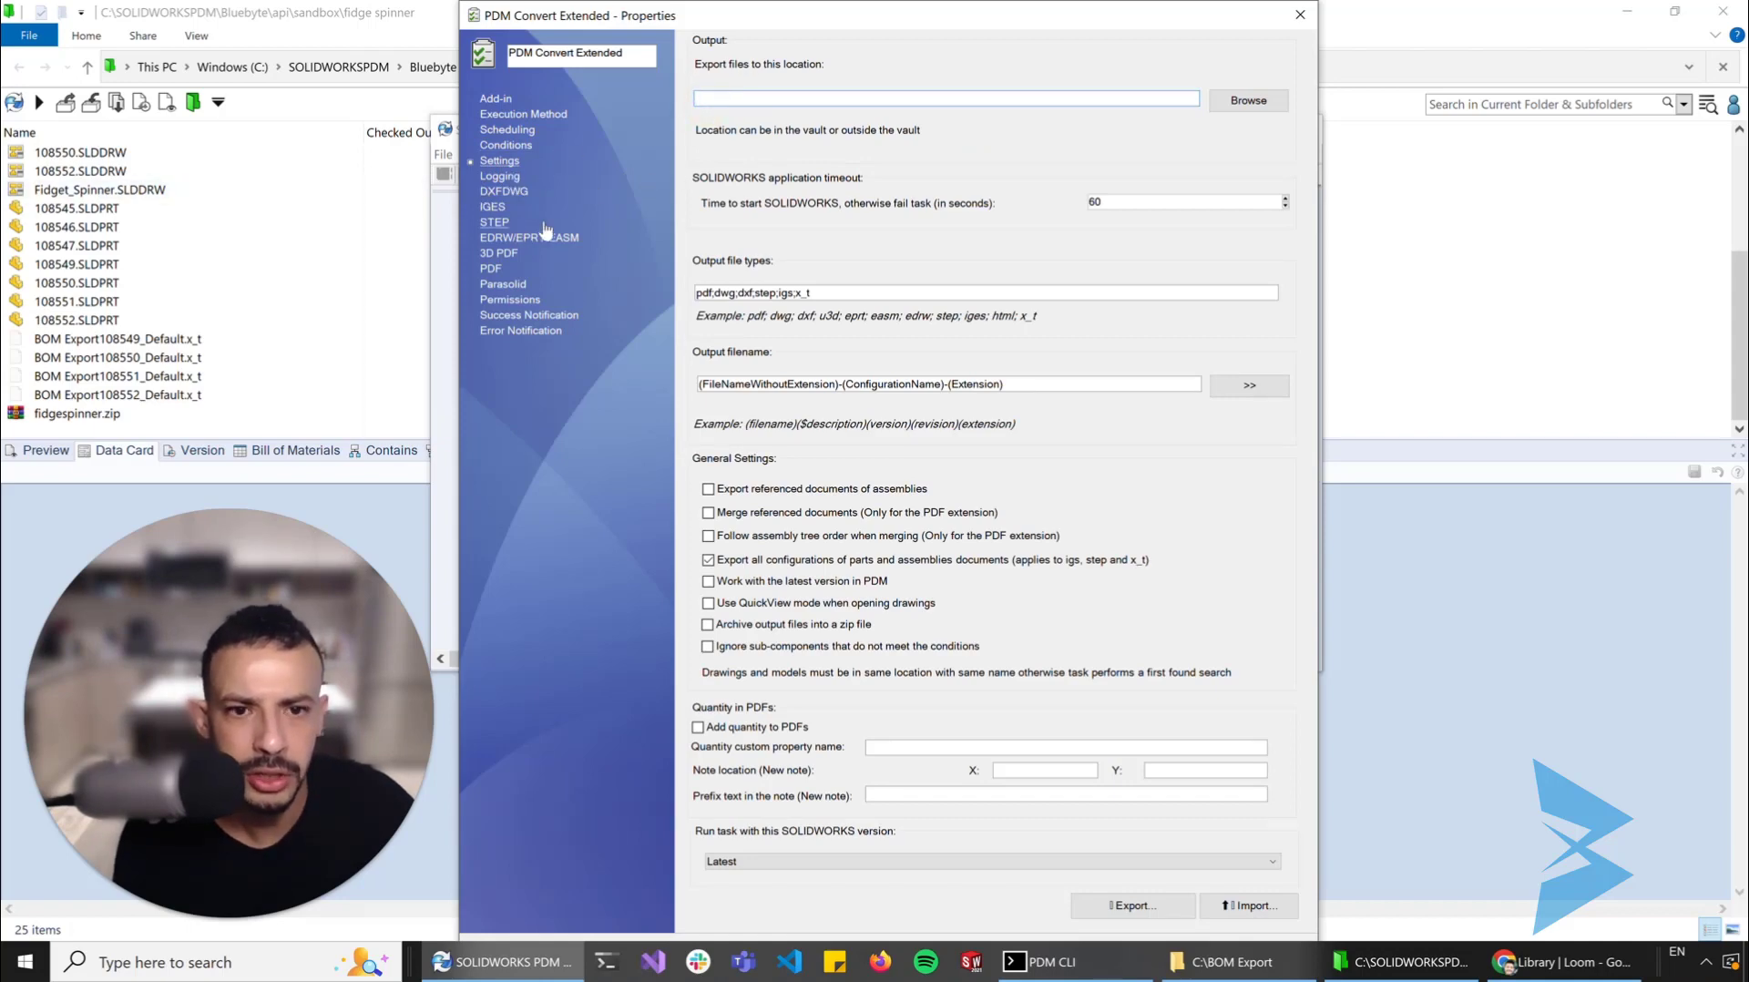
pyautogui.write('C:\\')
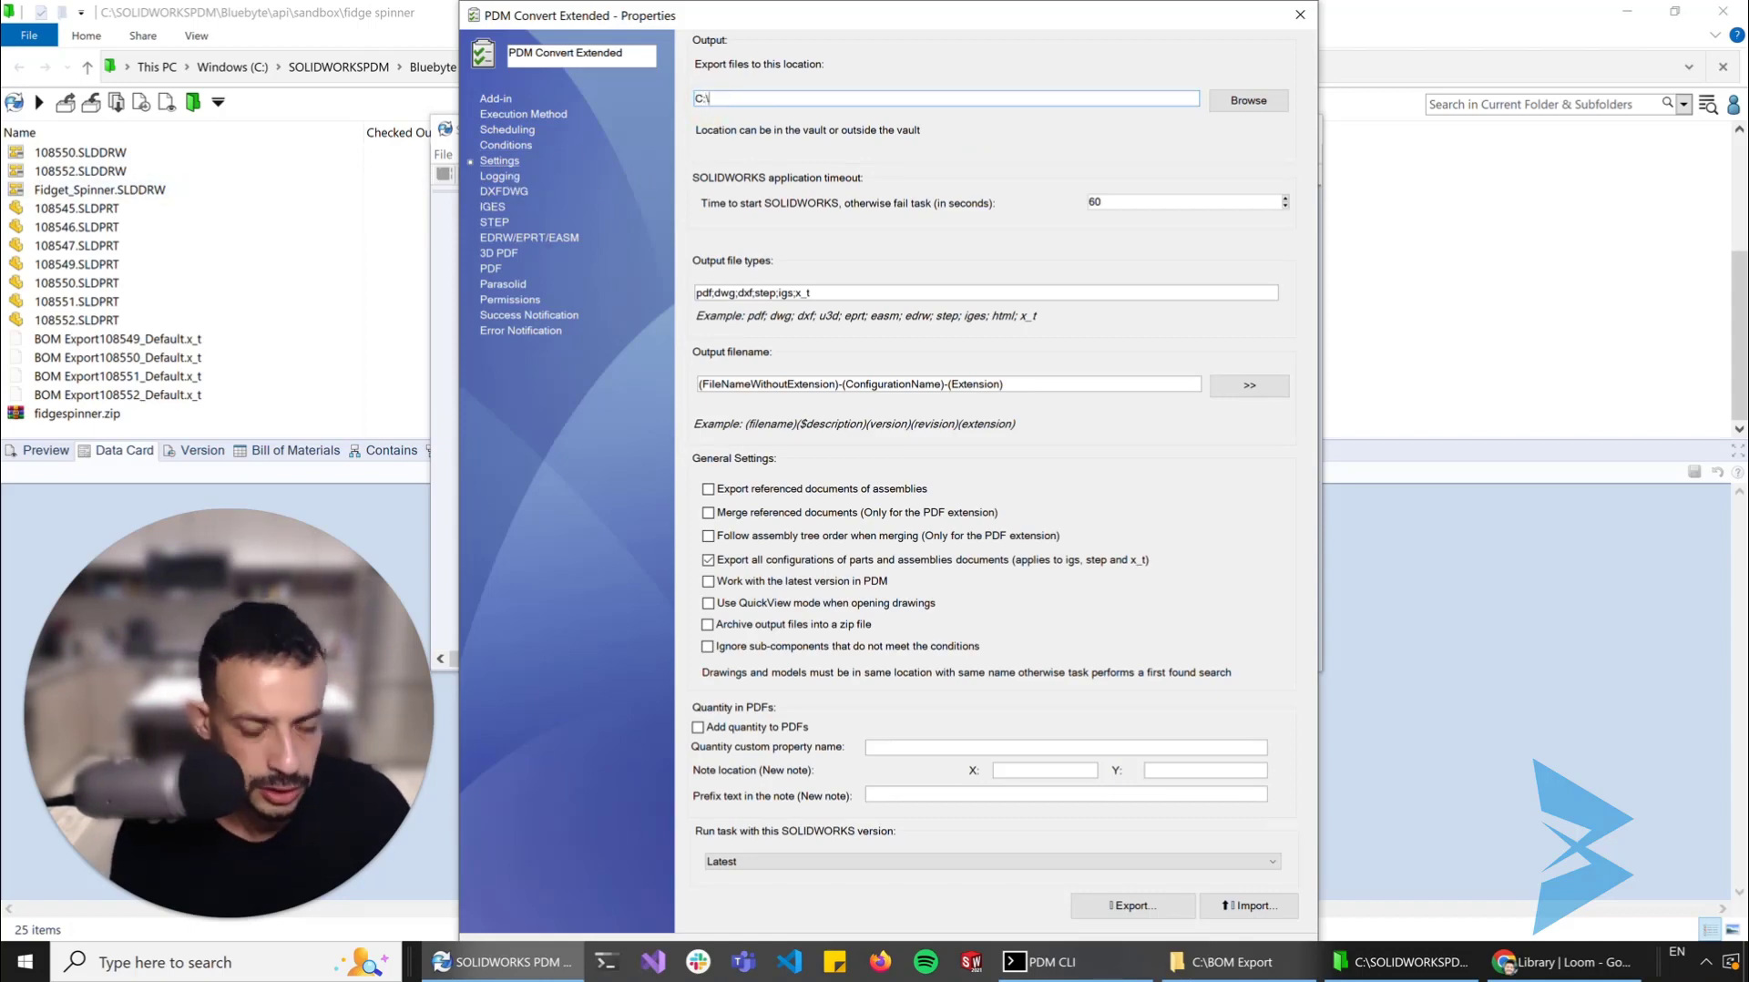
pyautogui.write('BOM Export')
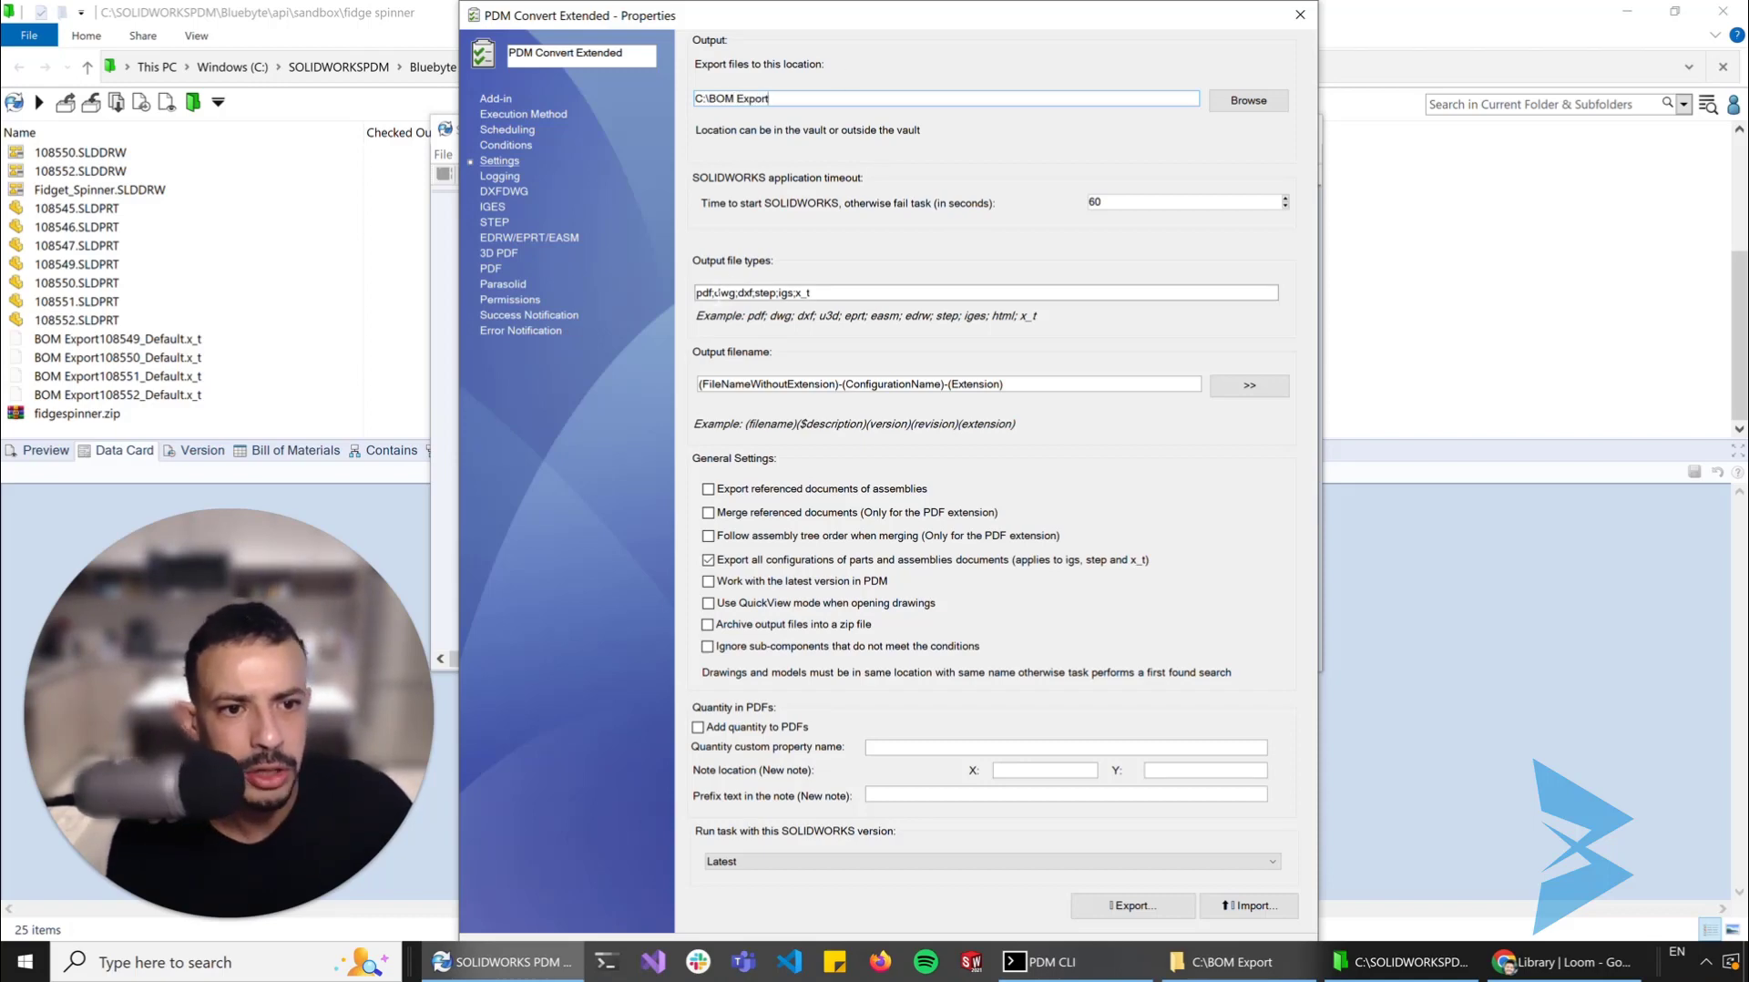
pyautogui.moveTo(717, 293); pyautogui.dragTo(1189, 308)
pyautogui.press('BackSpace')
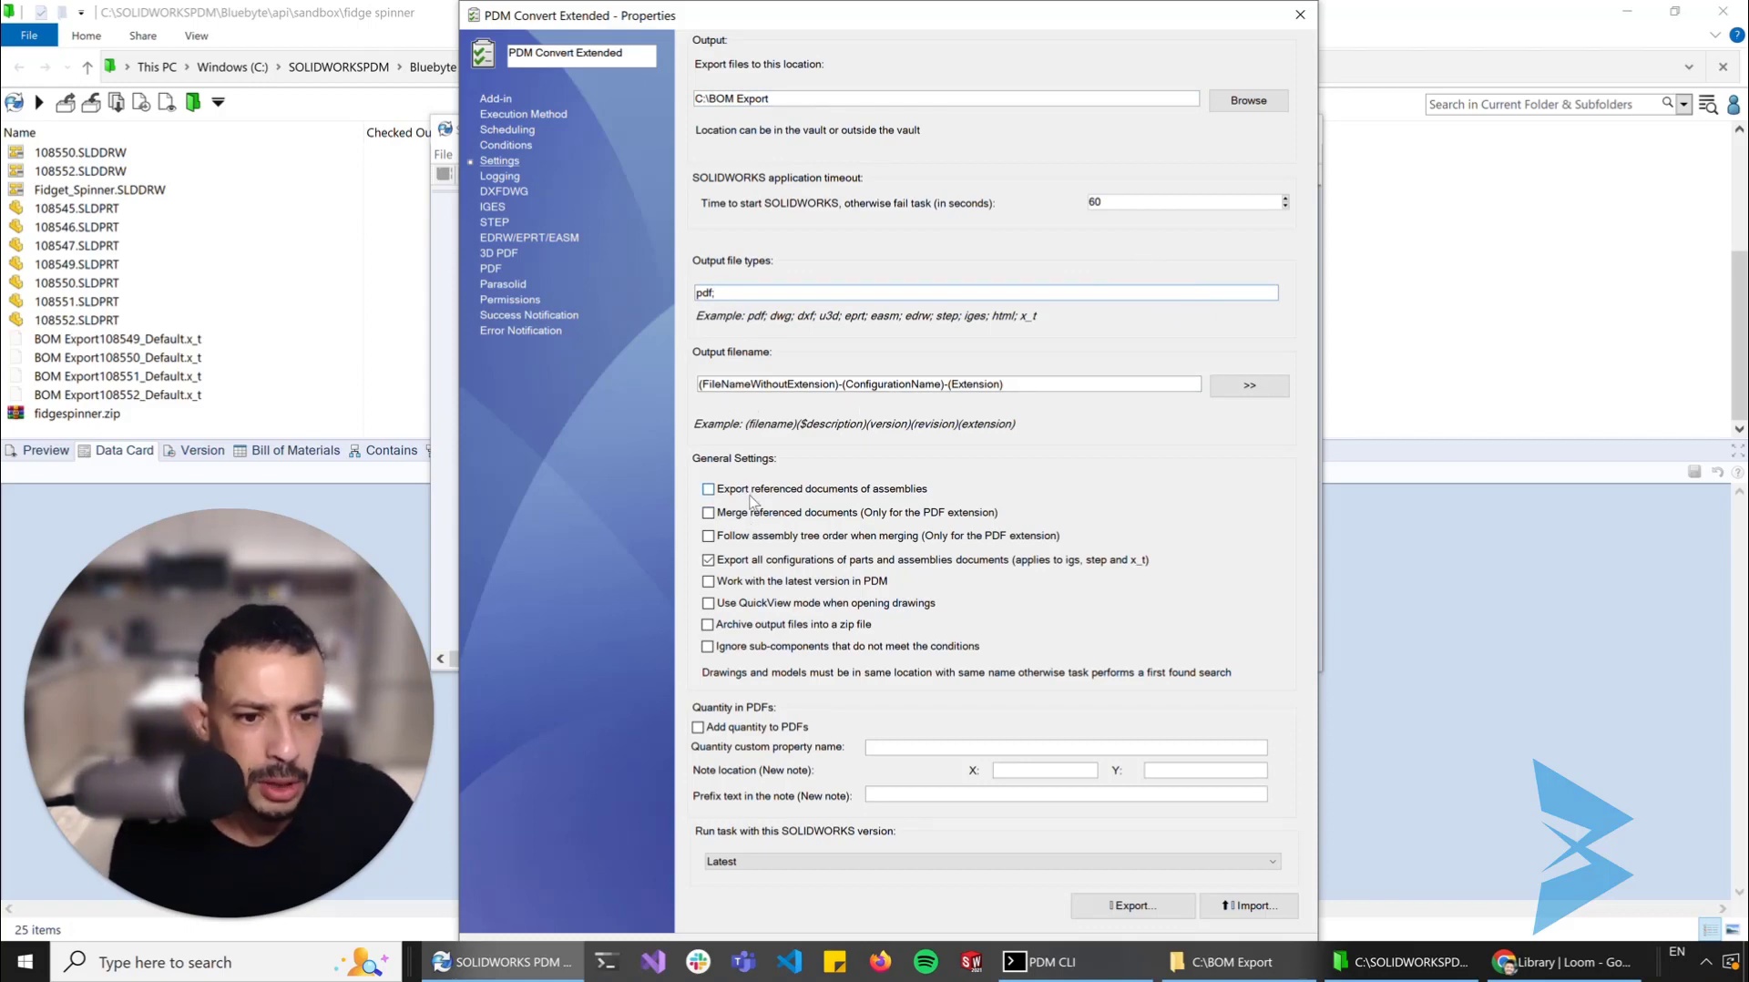
# Enable exporting and merging of referenced documents, and turn off exporting all configurations of parts and assemblies
pyautogui.click(862, 495)
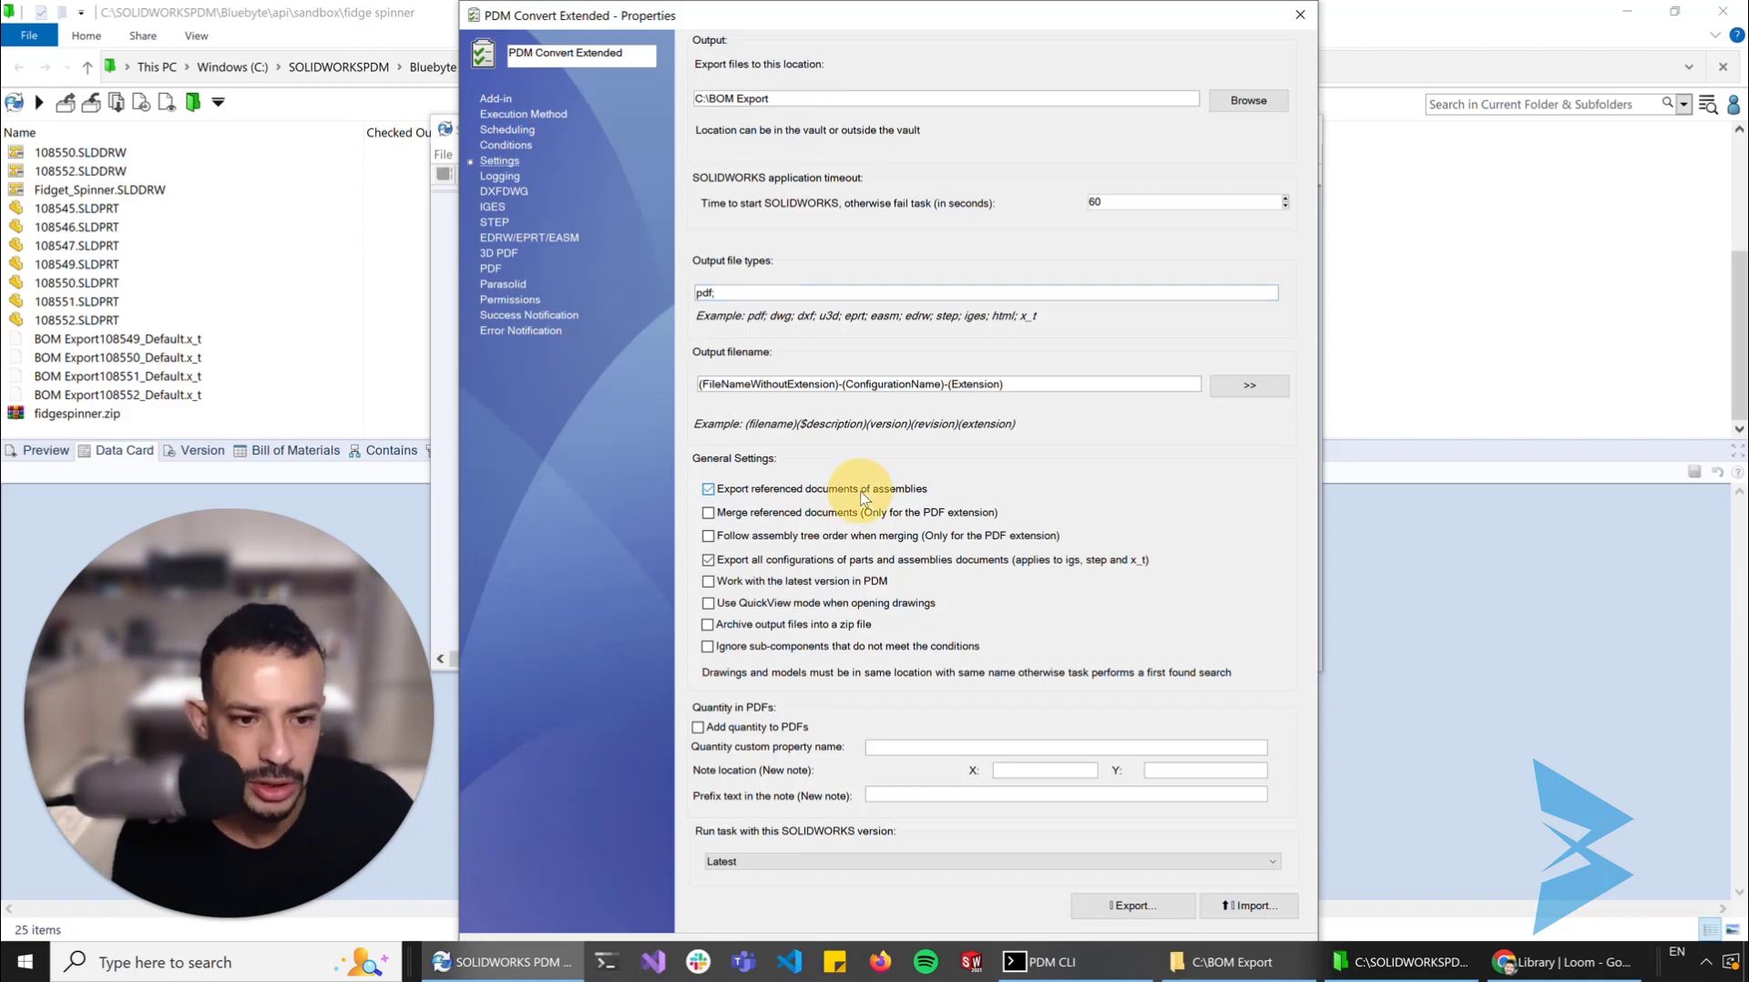
pyautogui.click(747, 516)
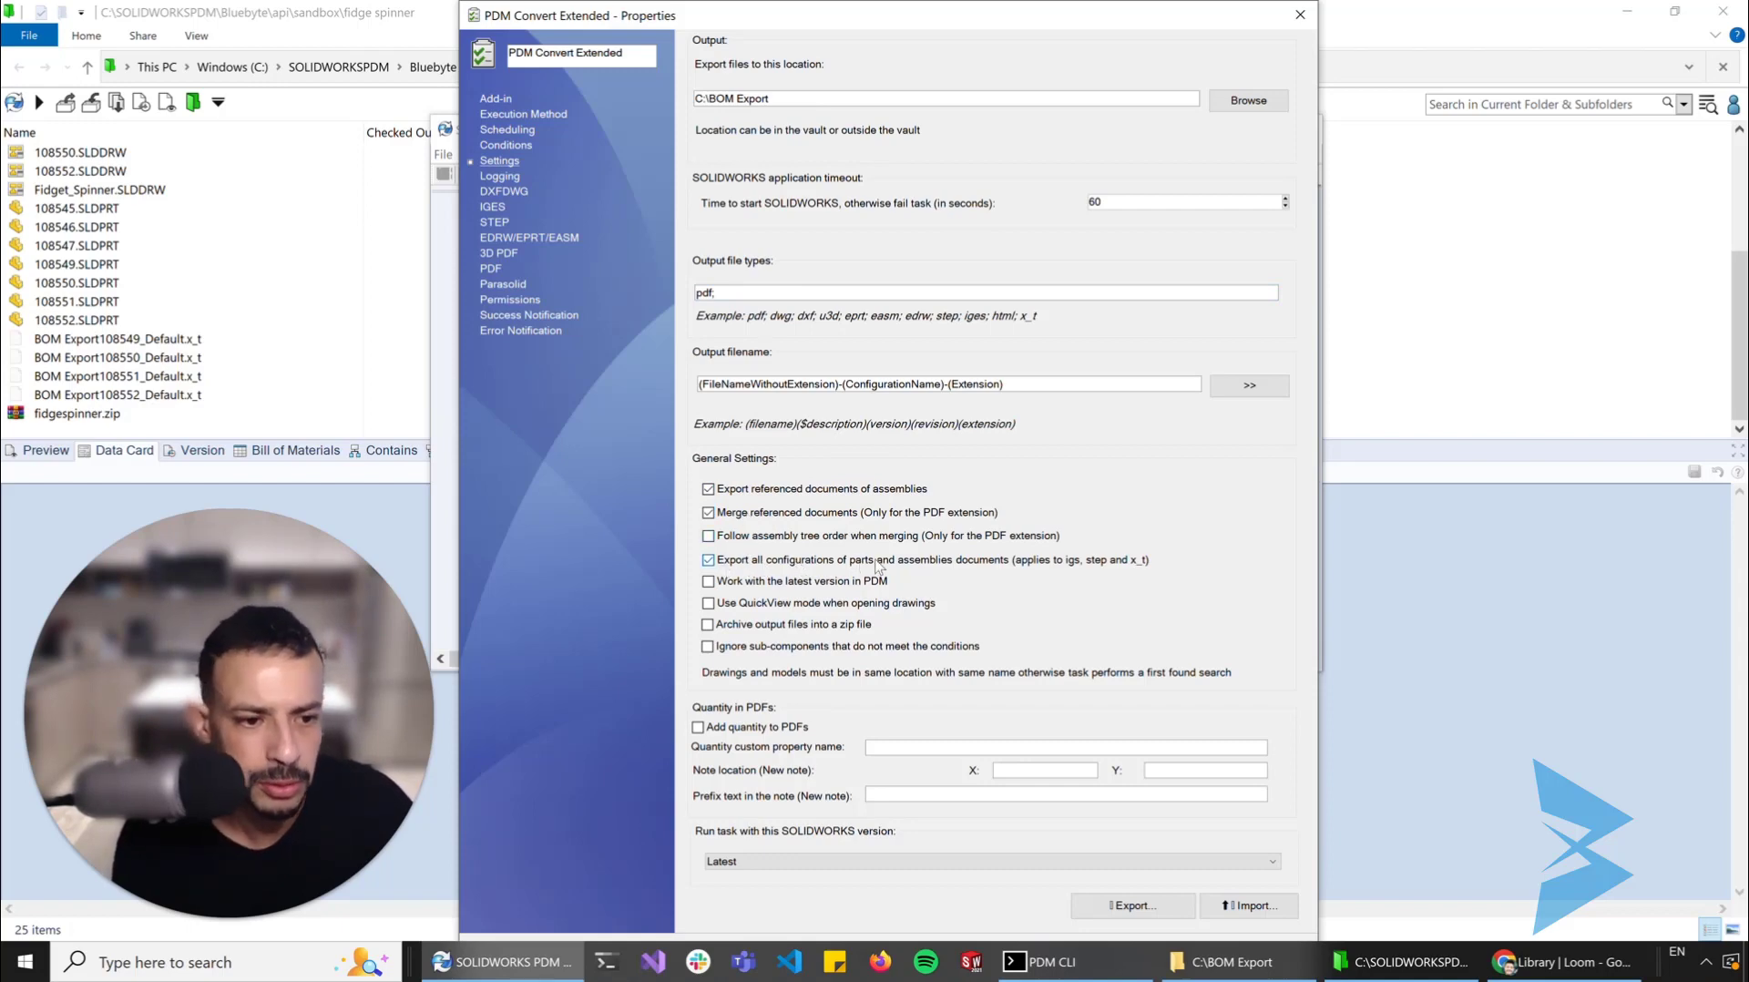
pyautogui.click(718, 293)
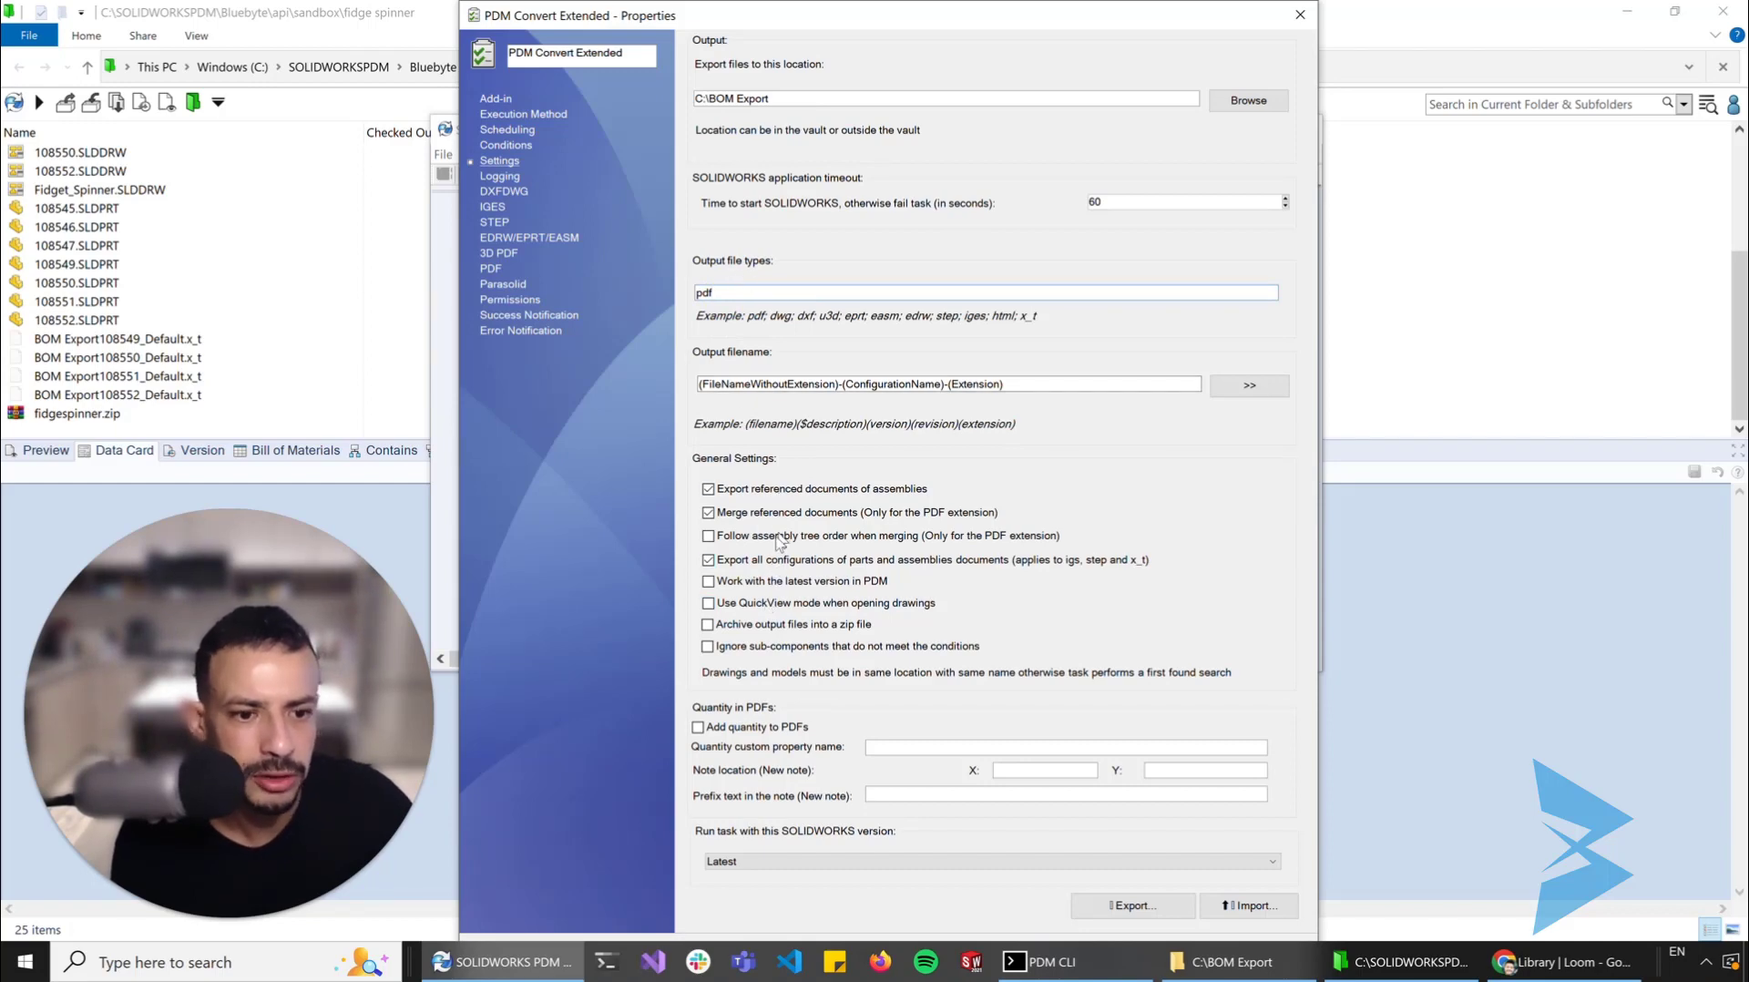
pyautogui.click(755, 561)
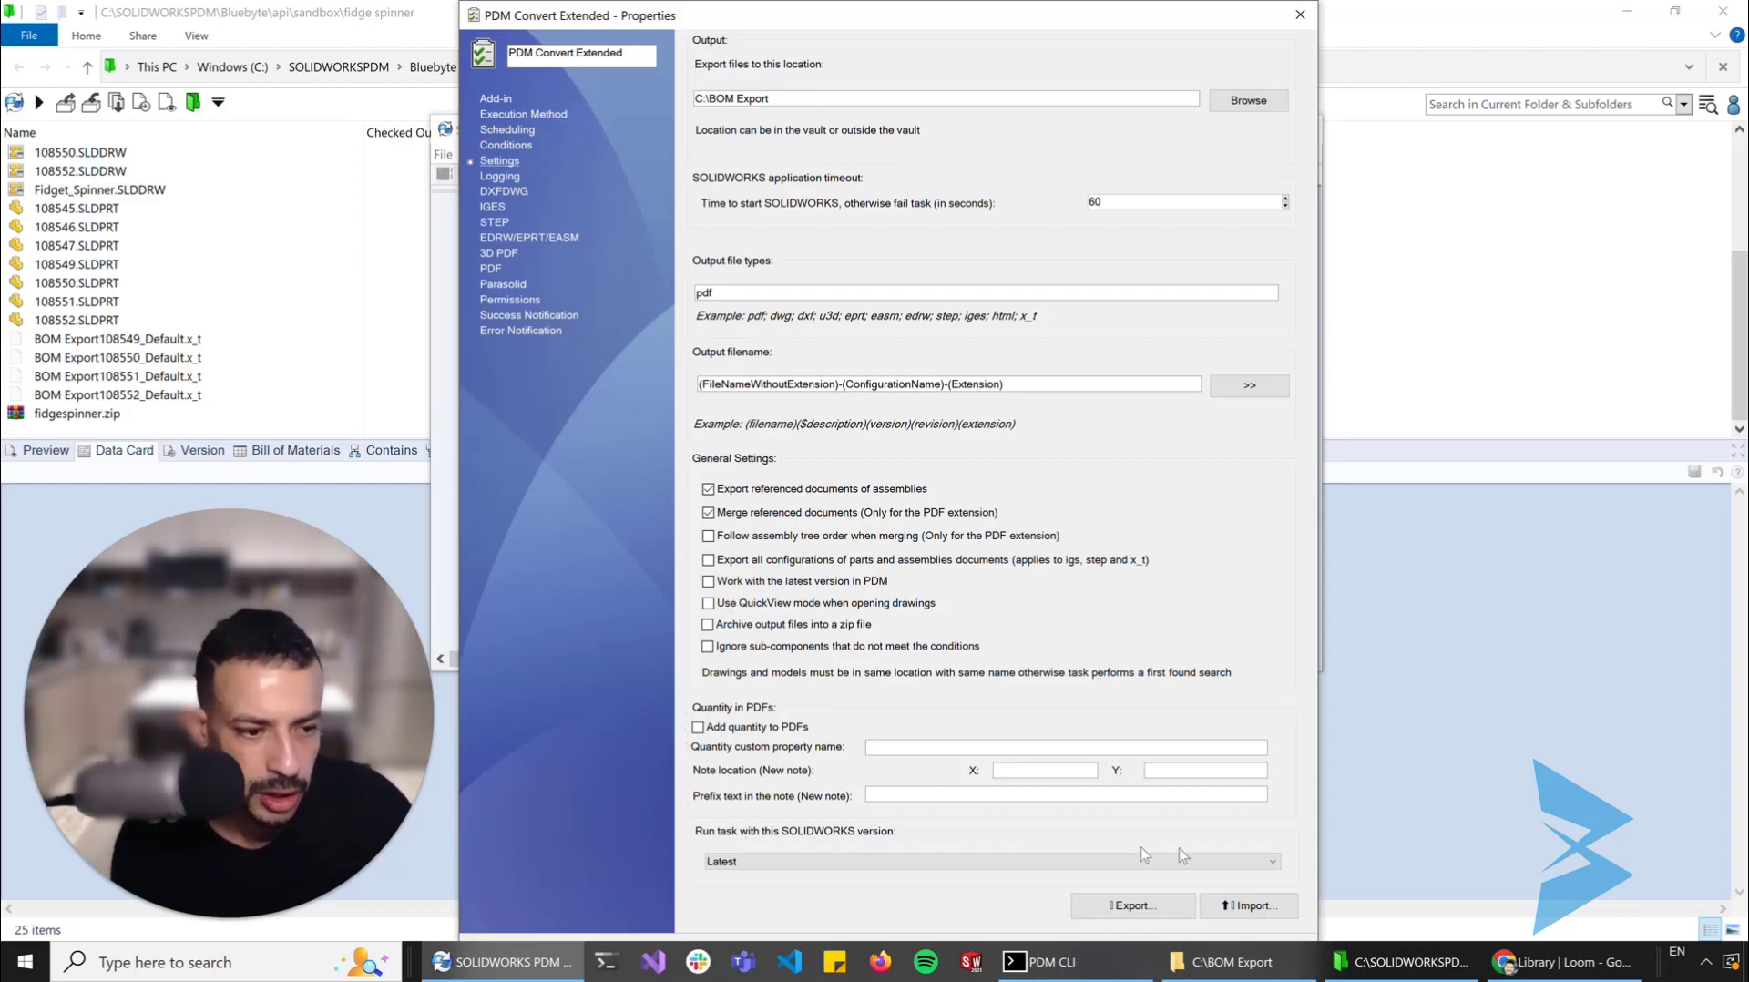
# Enable adding the quantity to PDFs with the custom property name Quantity, and save the task
pyautogui.click(698, 727)
pyautogui.click(876, 749)
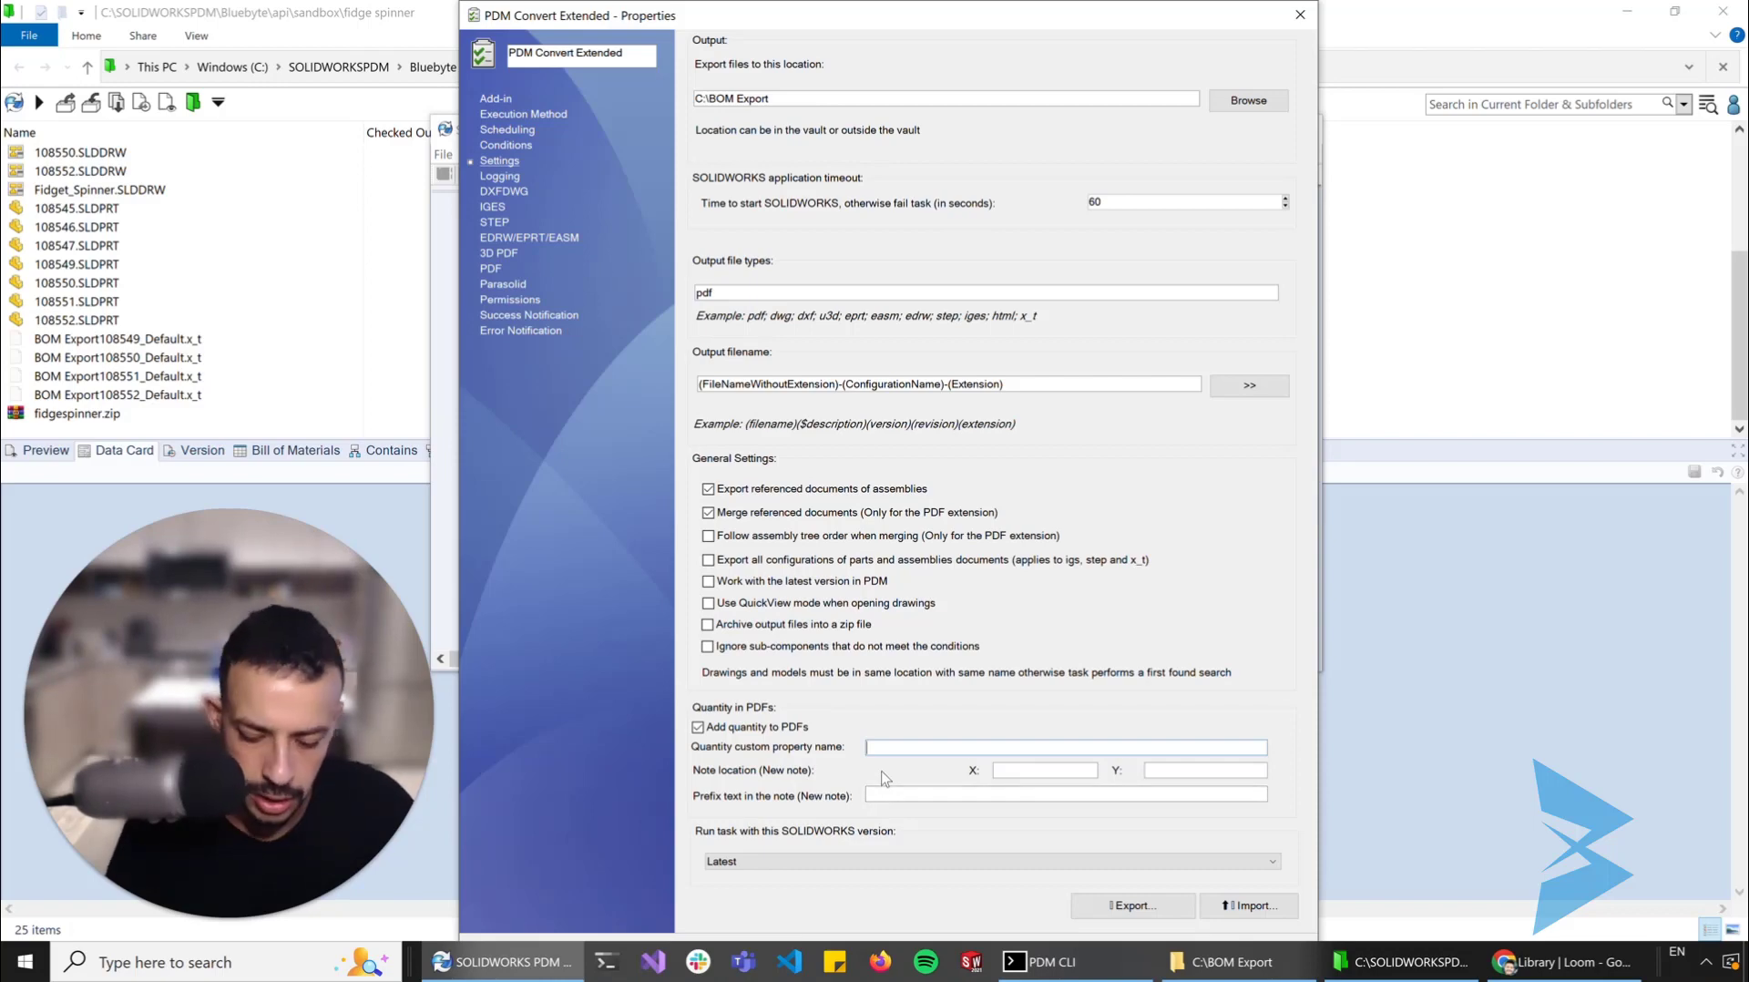
pyautogui.write('Q')
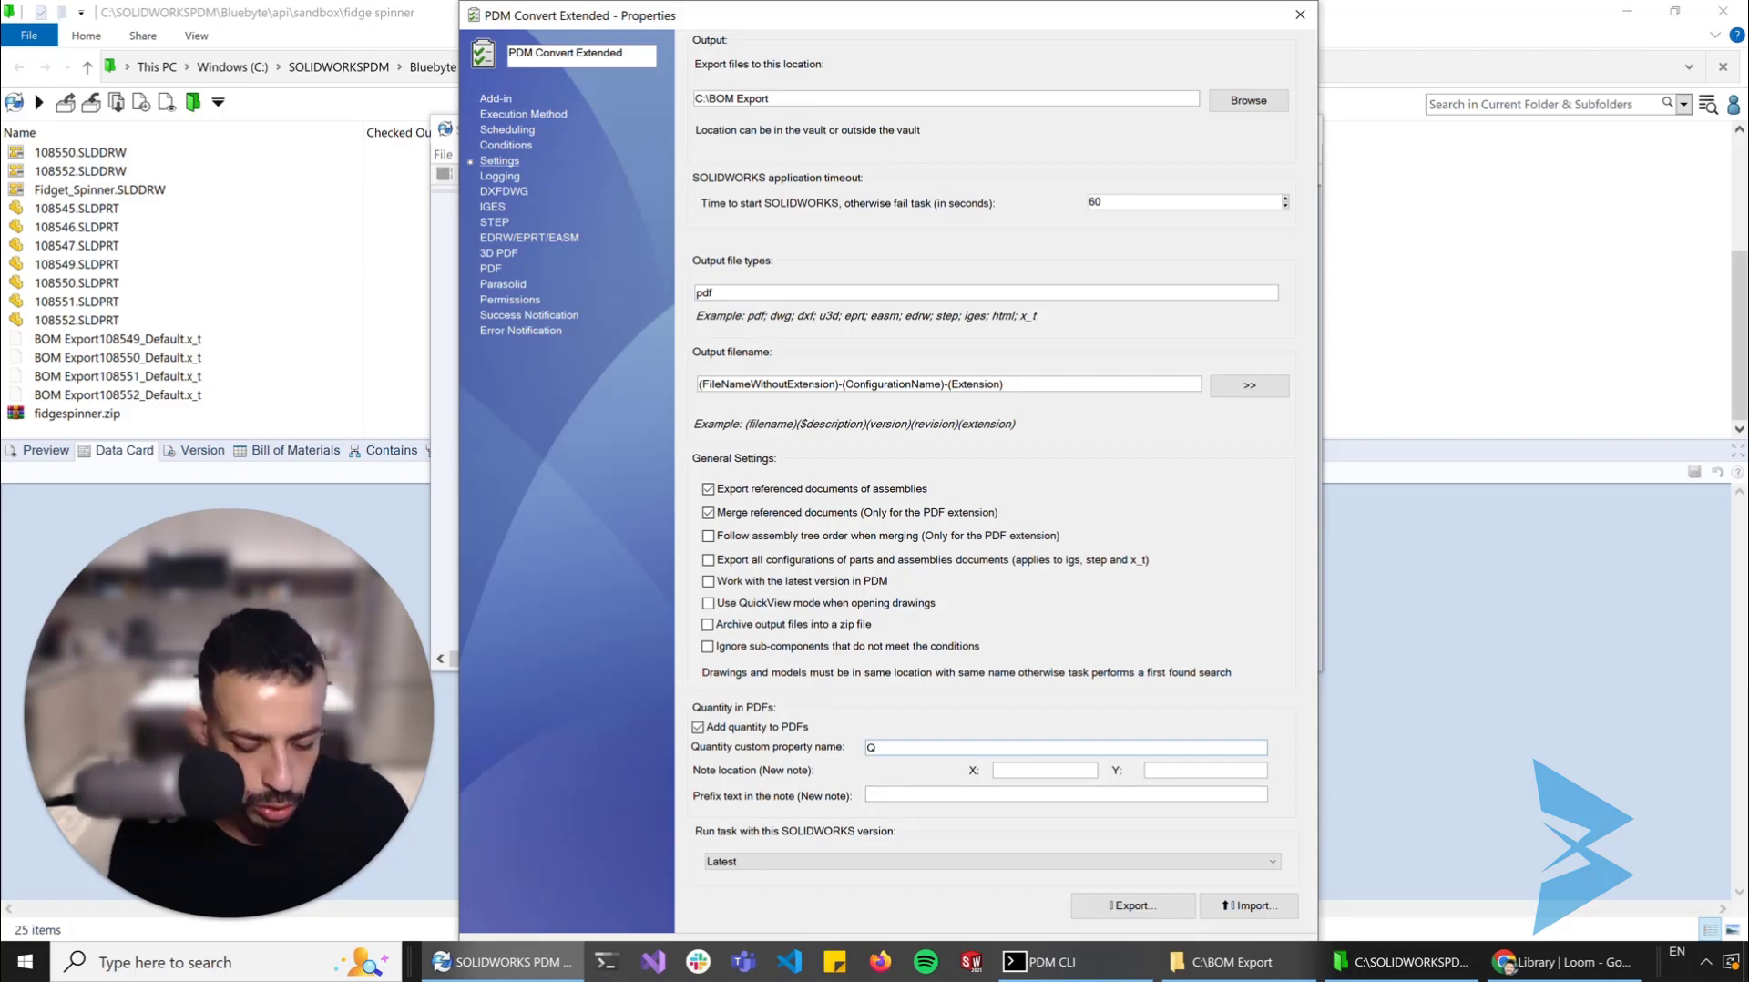
pyautogui.write('uantity')
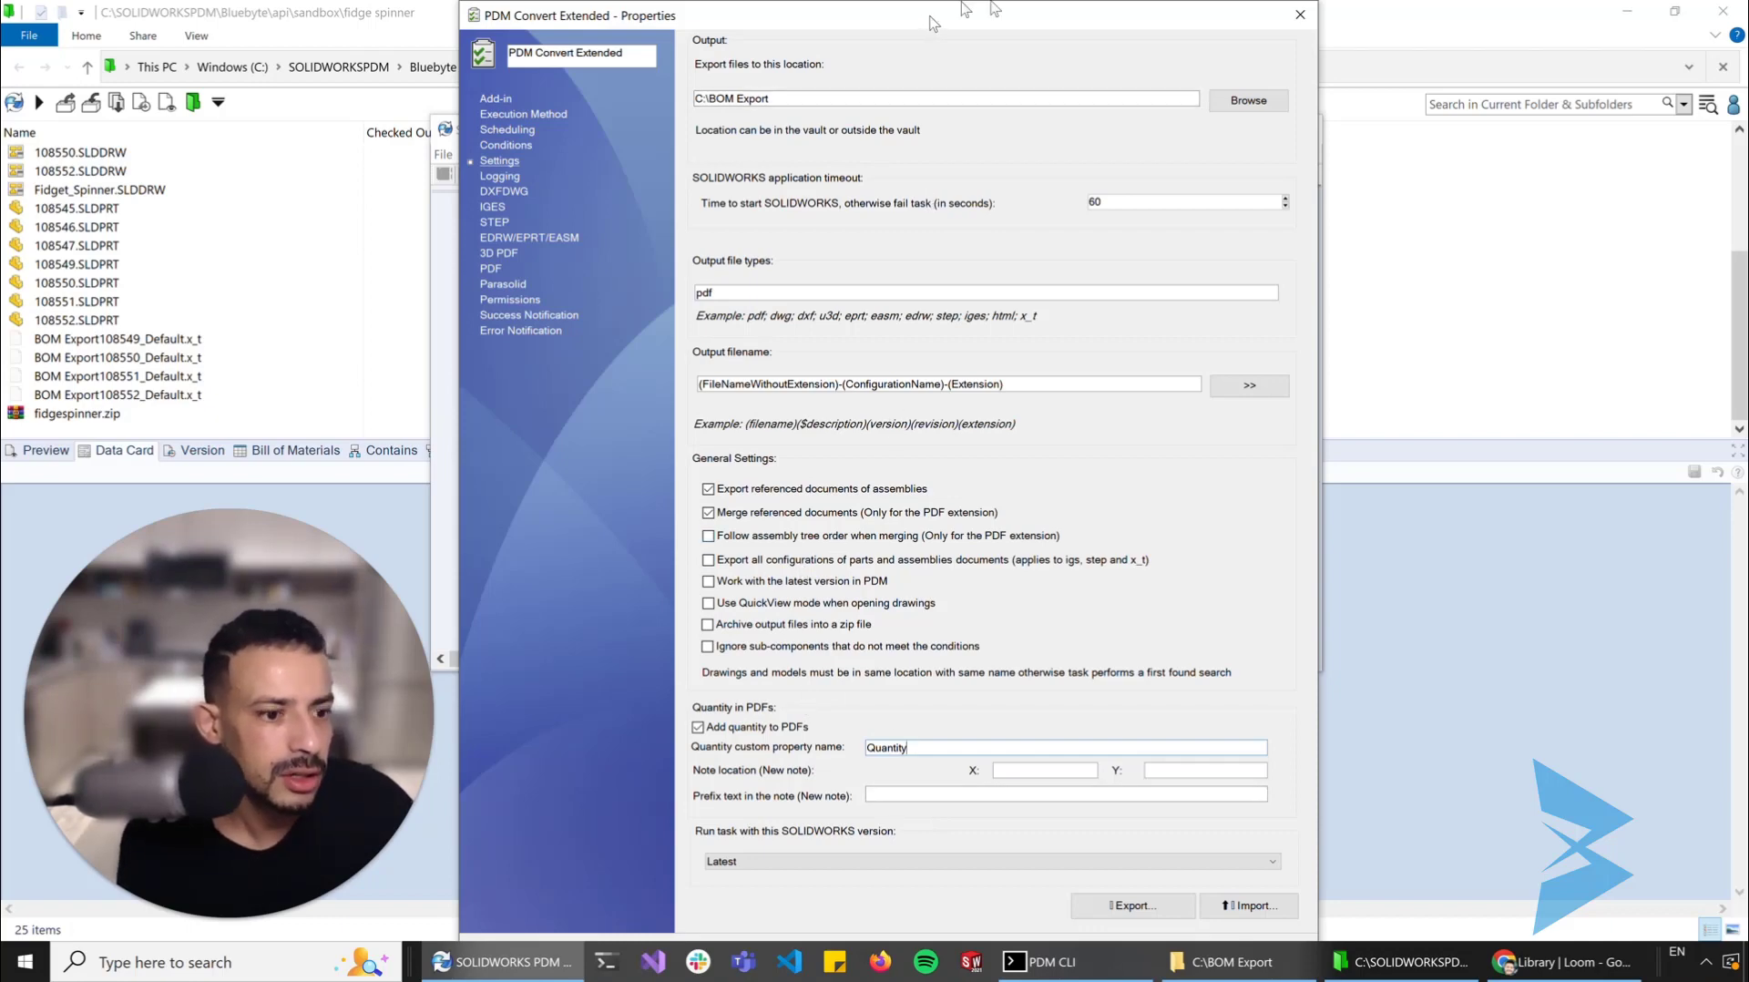
pyautogui.moveTo(934, 23)
pyautogui.mouseDown()
pyautogui.moveTo(1052, 11)
pyautogui.moveTo(954, 18)
pyautogui.mouseUp()
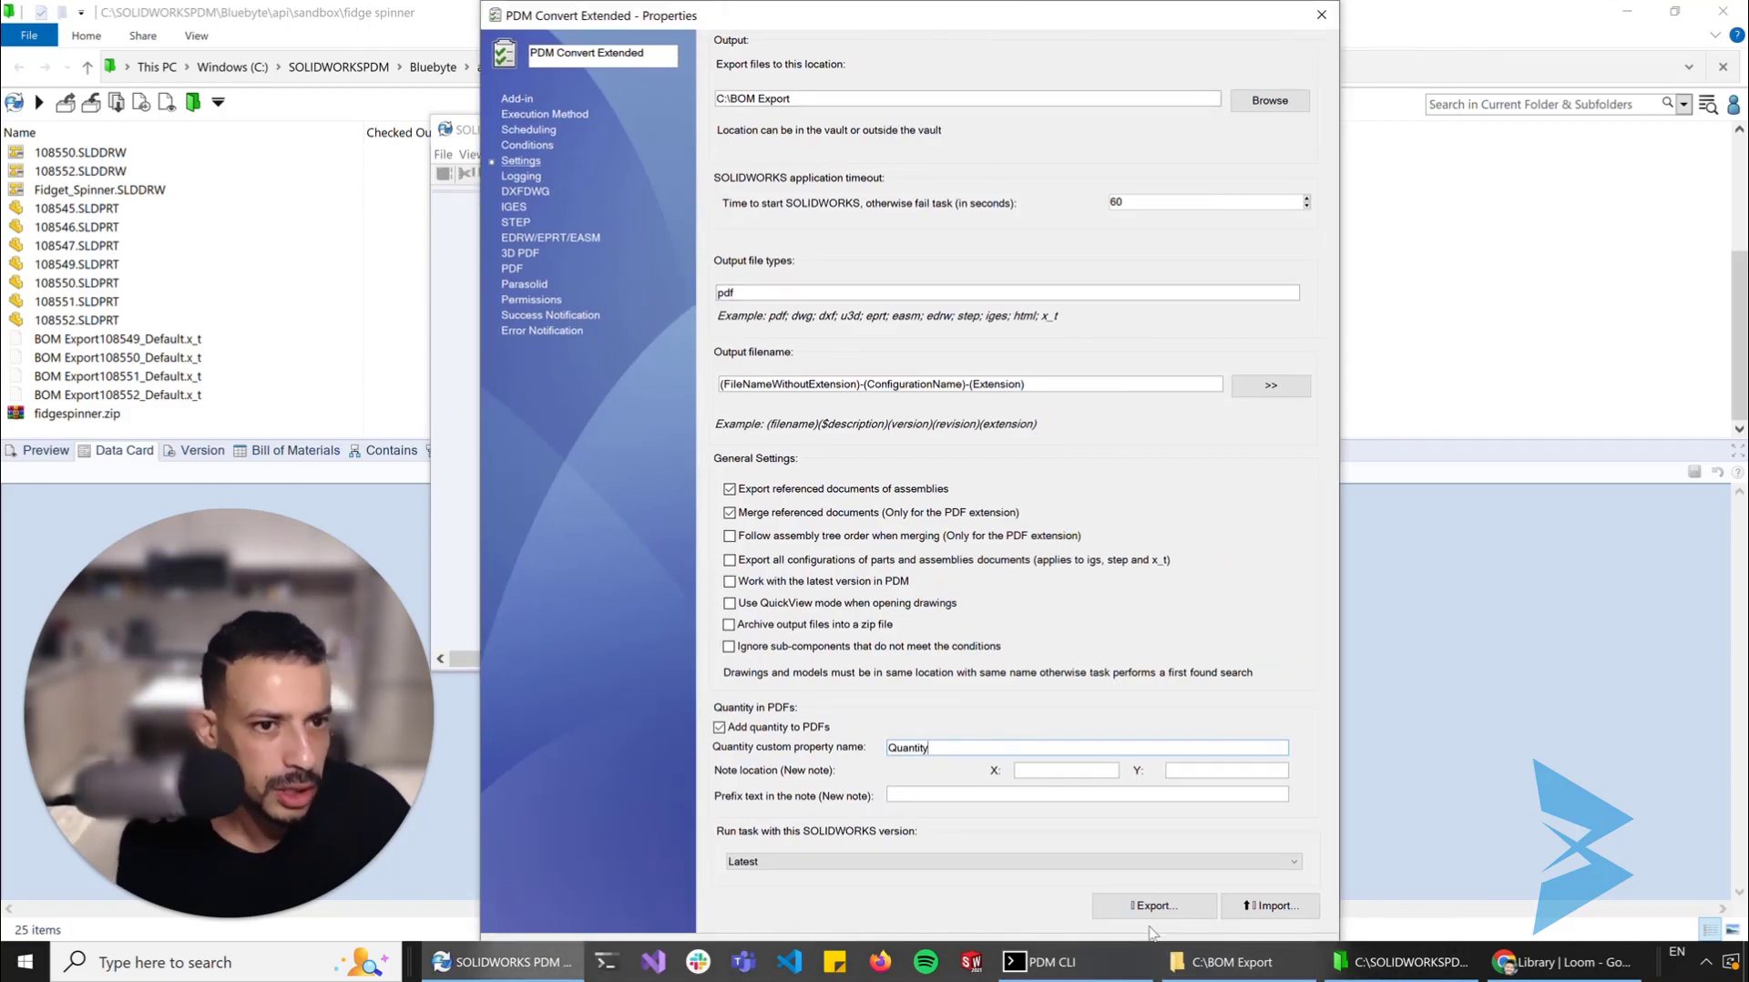
pyautogui.press('Return')
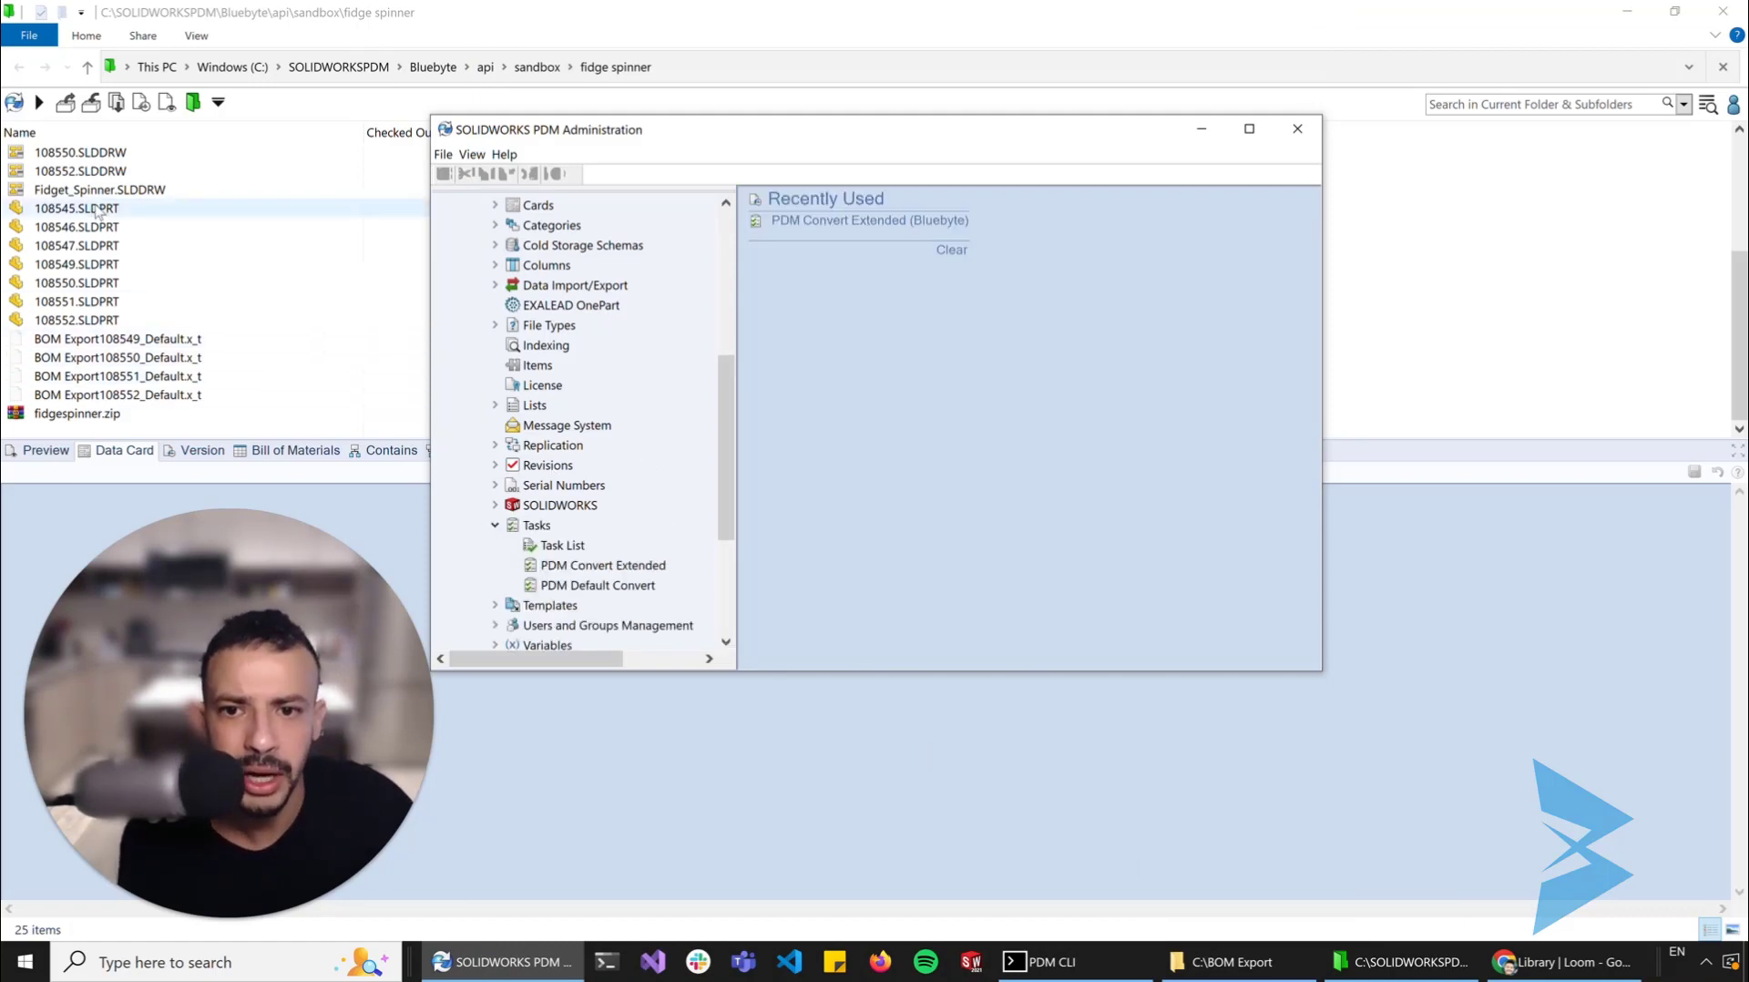
# Run the PDM Convert Extended task on Fidget_Spinner.SLDASM in the fidge spinner vault folder
pyautogui.click(1398, 364)
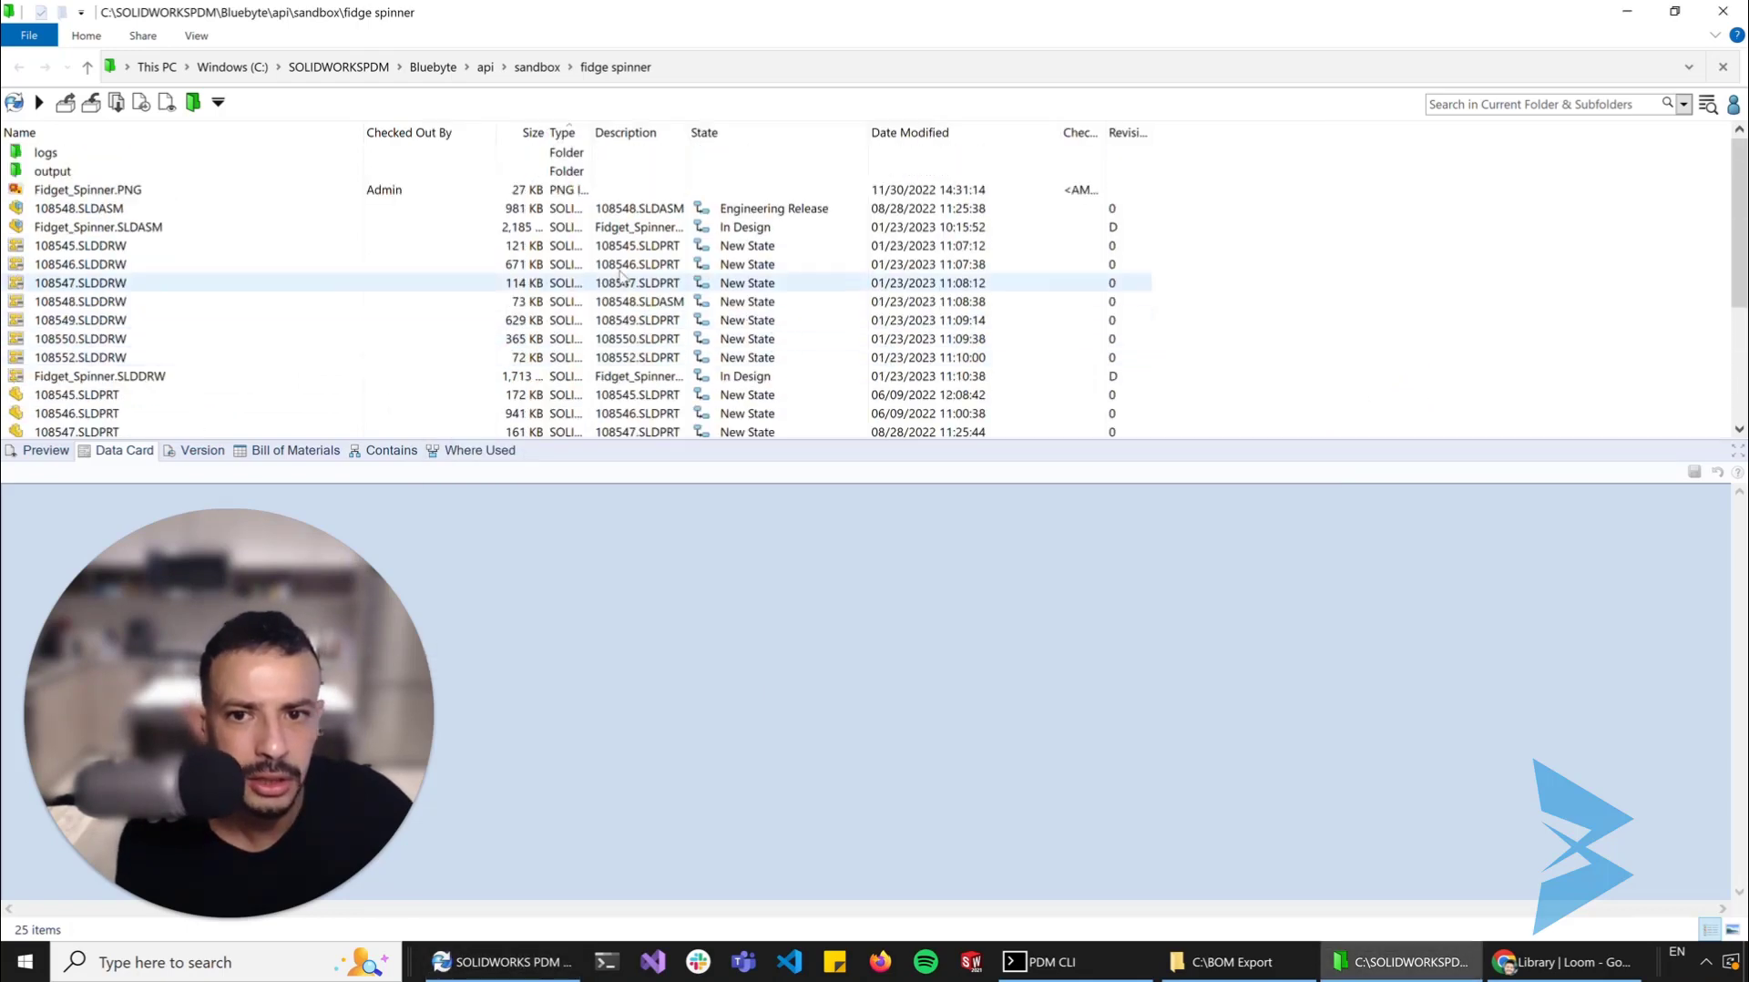
pyautogui.click(195, 233)
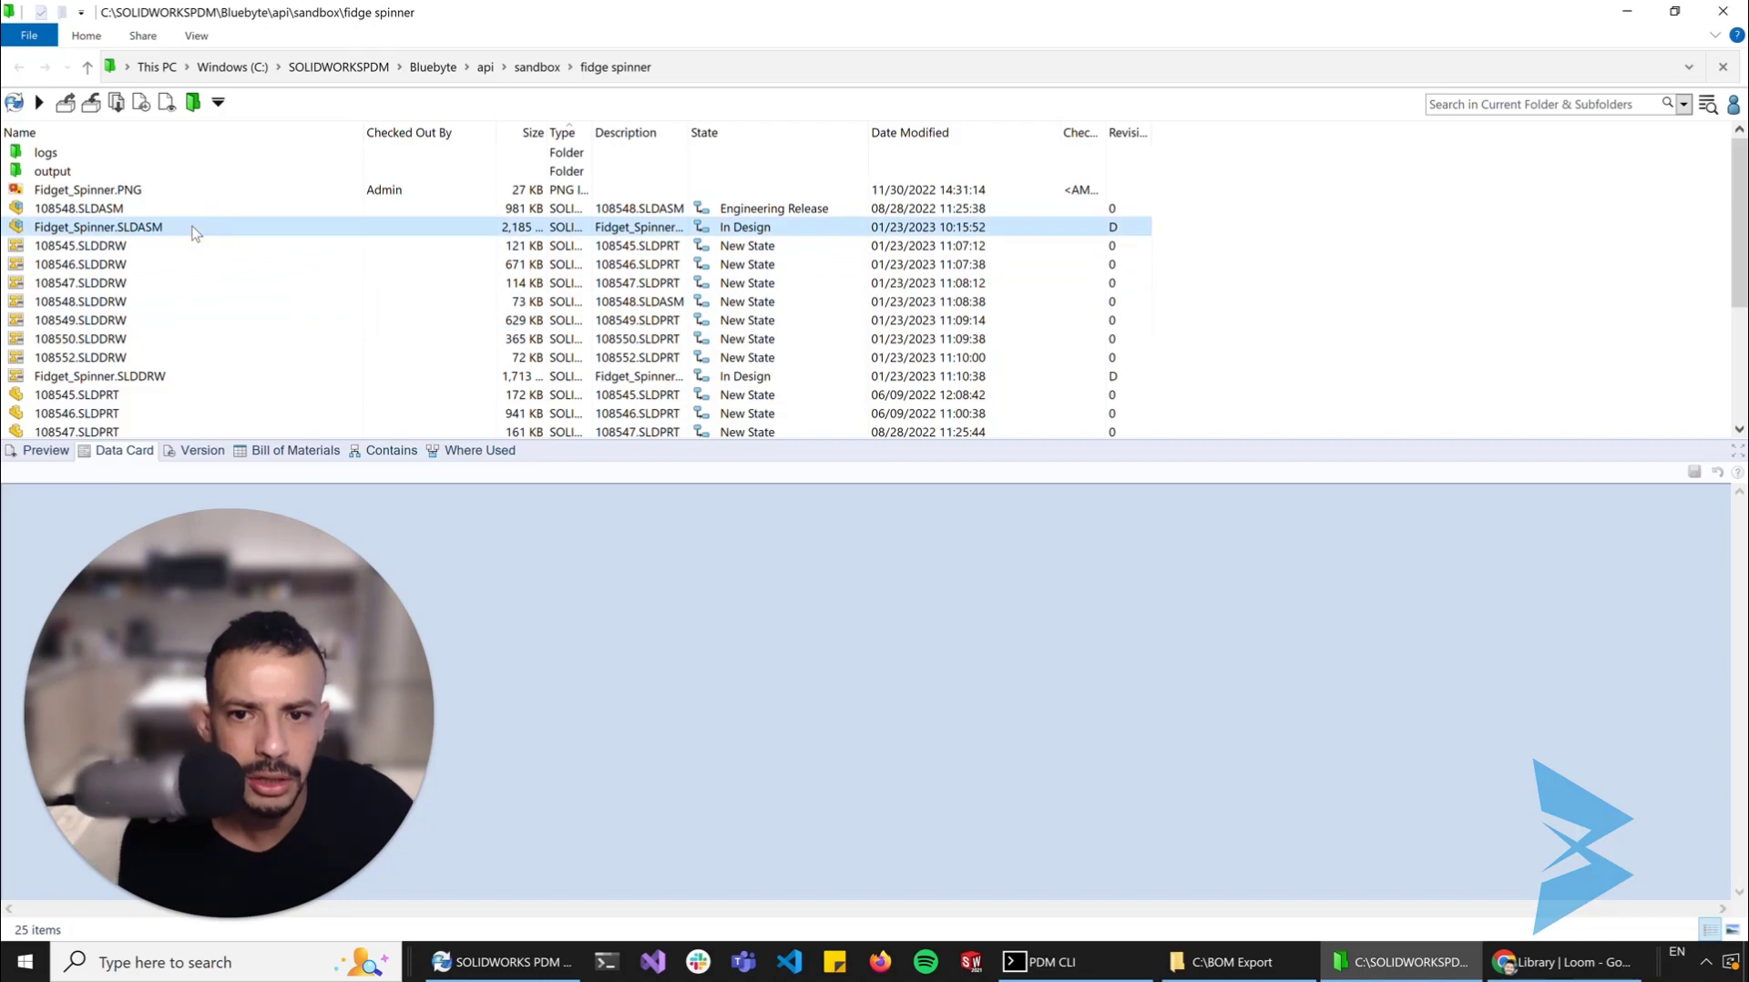
pyautogui.rightClick(195, 233)
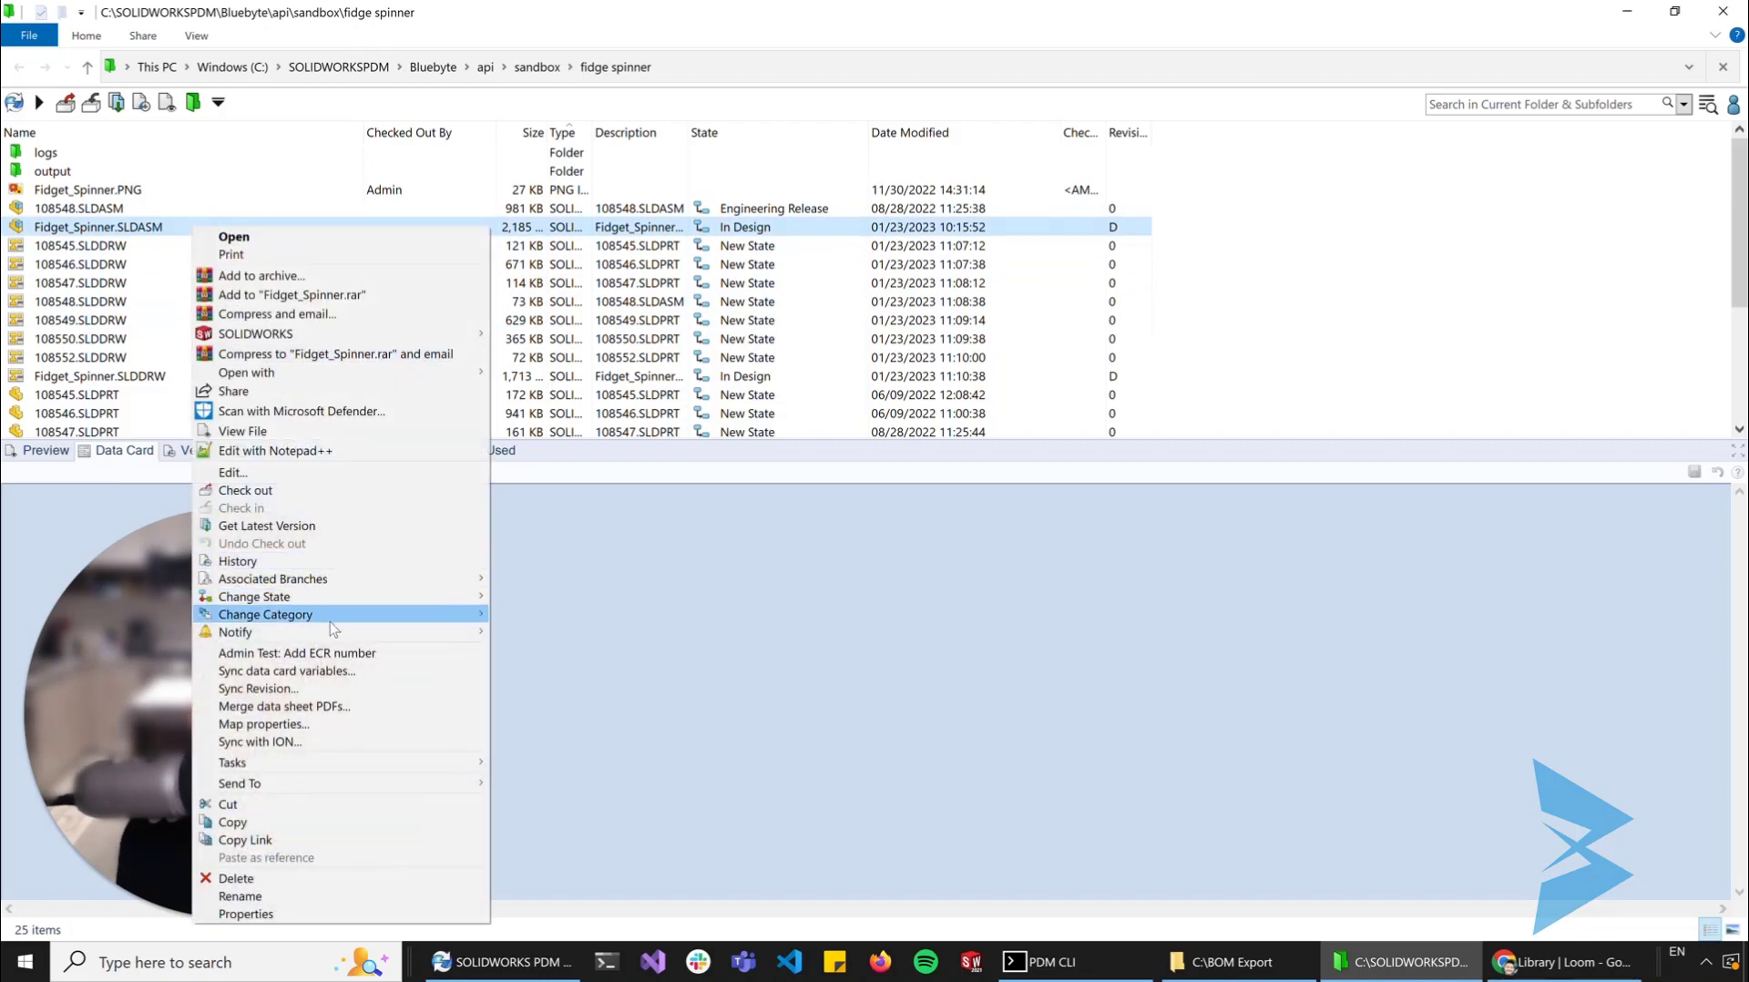
pyautogui.moveTo(351, 765)
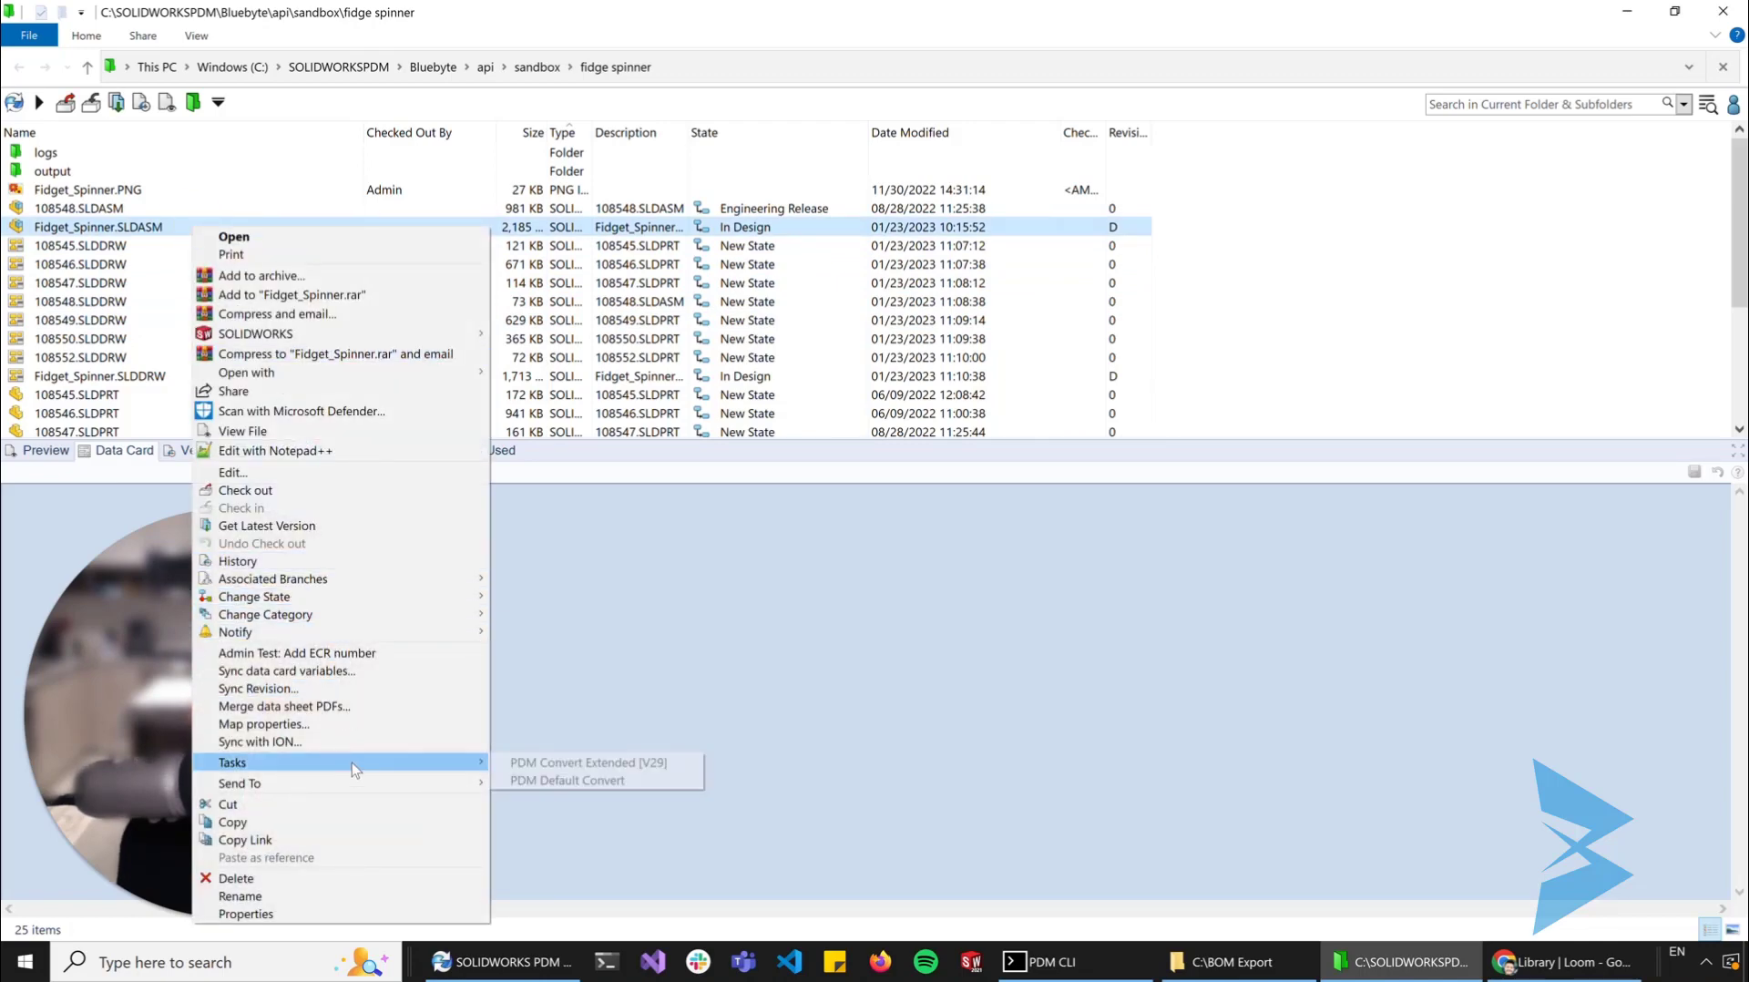
pyautogui.click(593, 762)
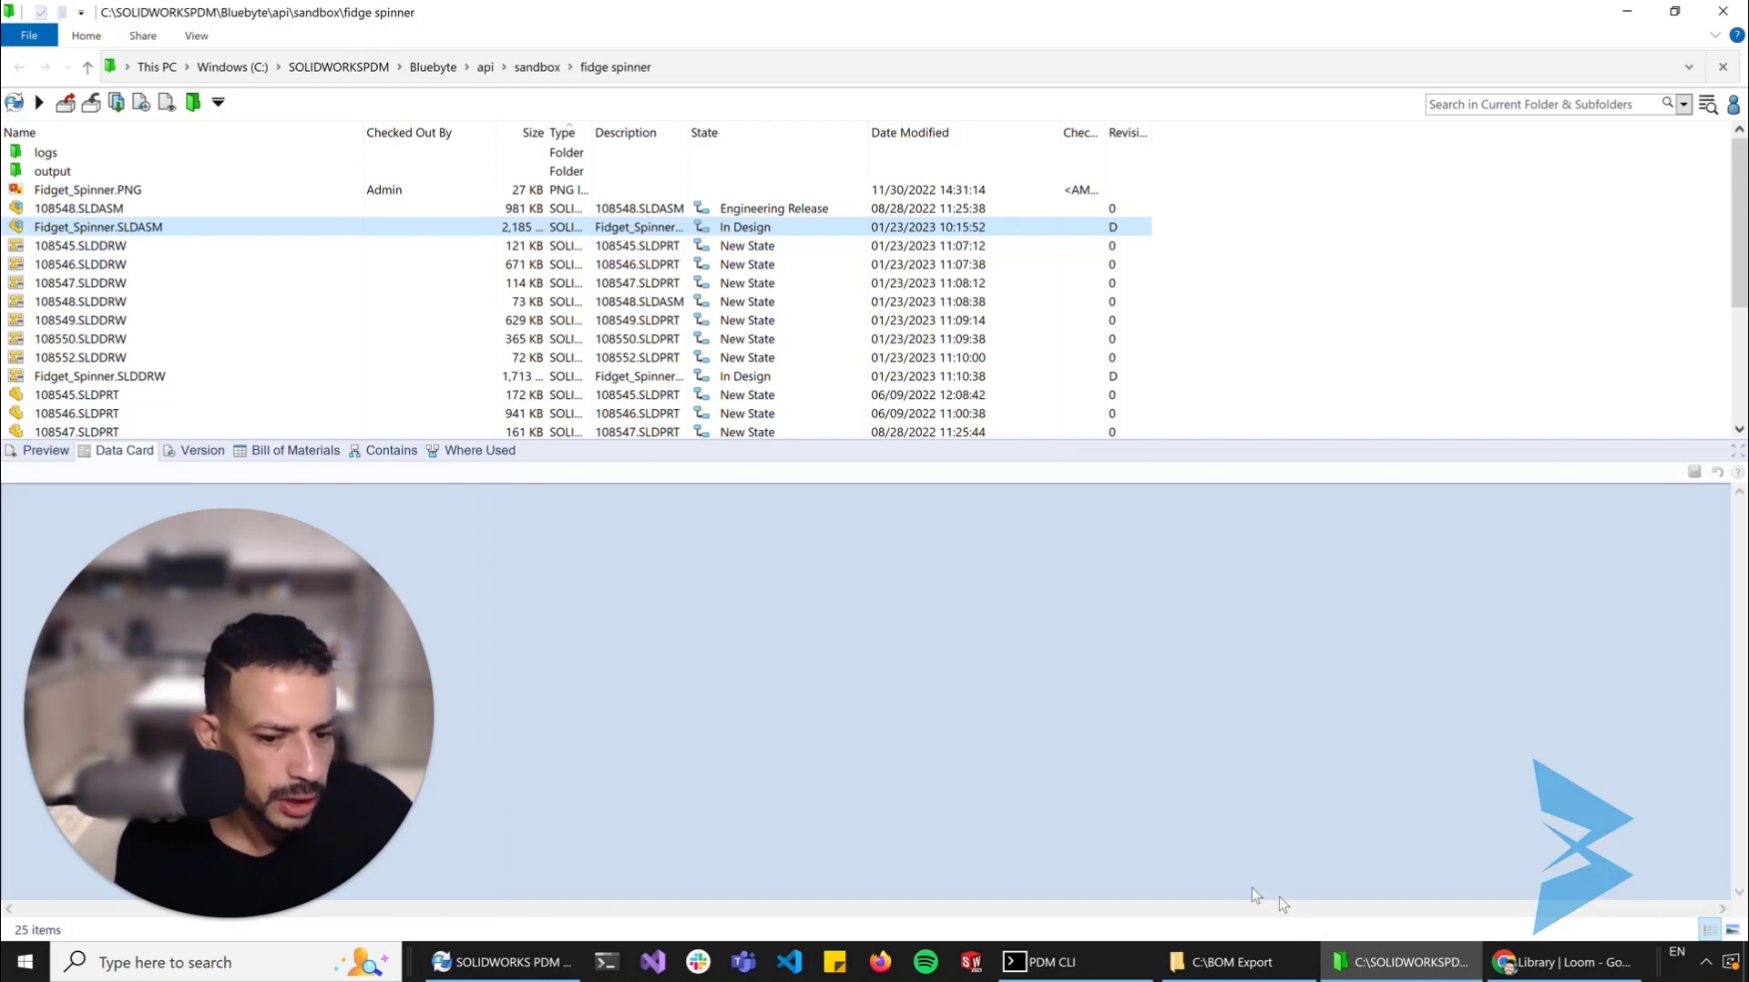
# Open the Task List in SOLIDWORKS PDM Administration and dismiss the dialogs that interrupt the running conversion
pyautogui.click(505, 961)
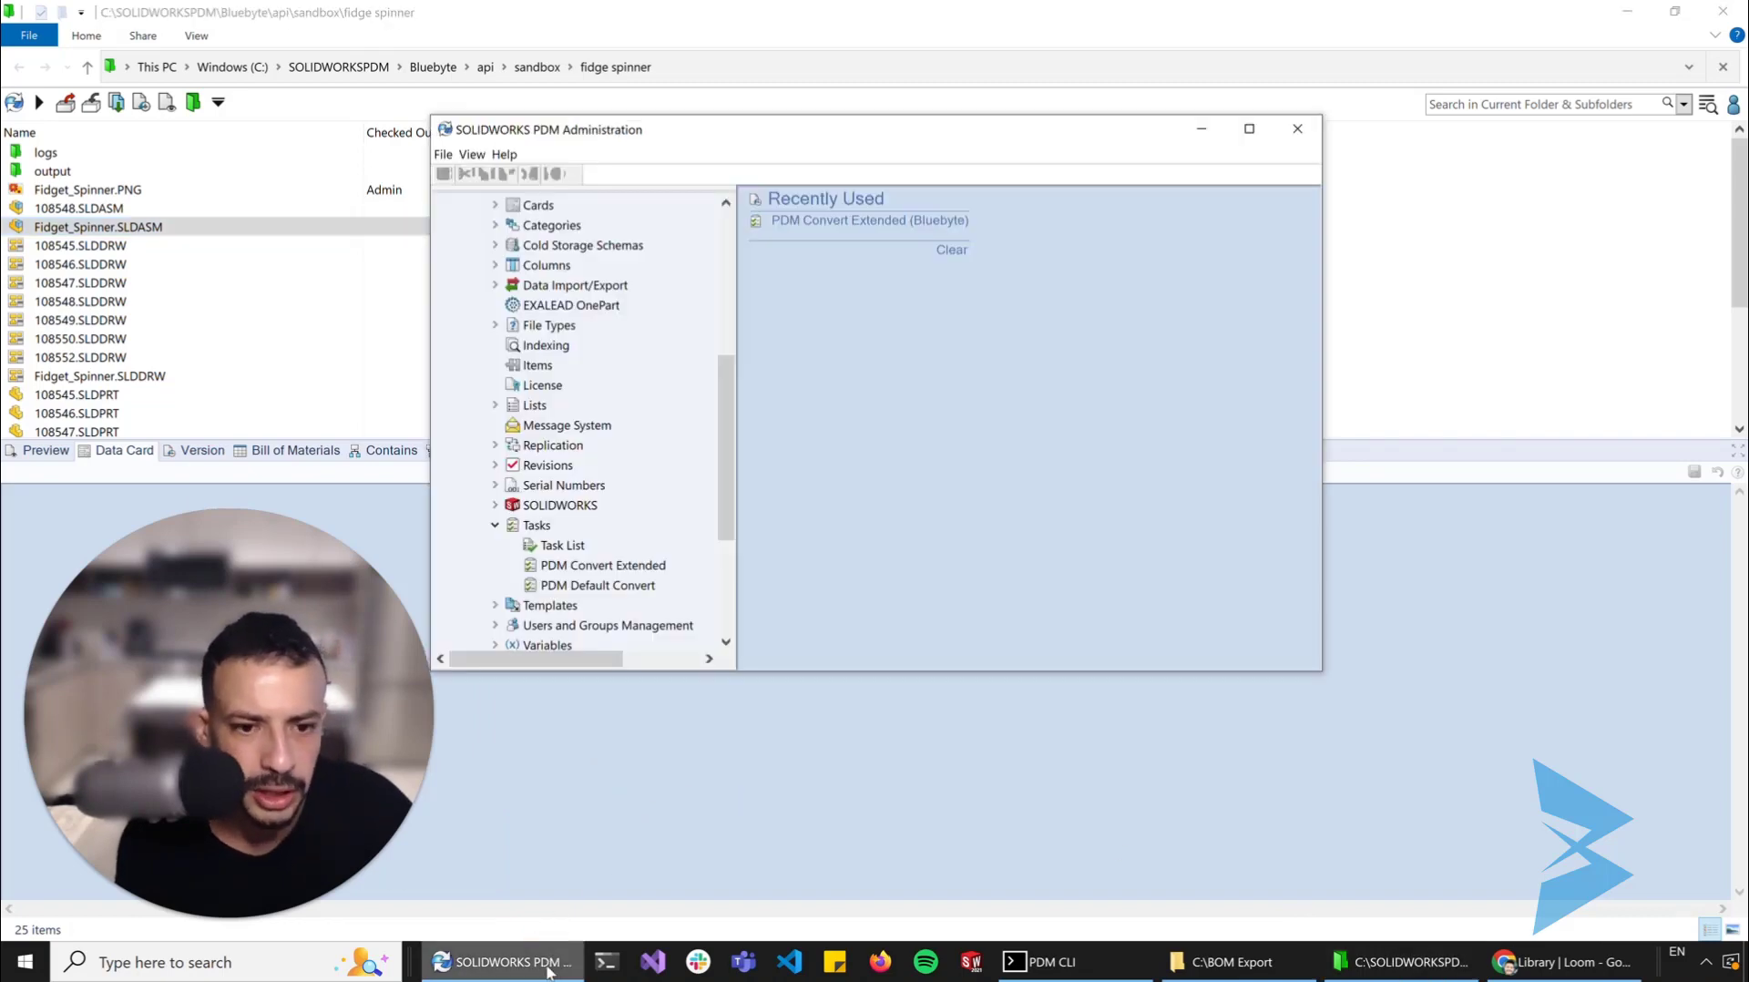
pyautogui.click(562, 545)
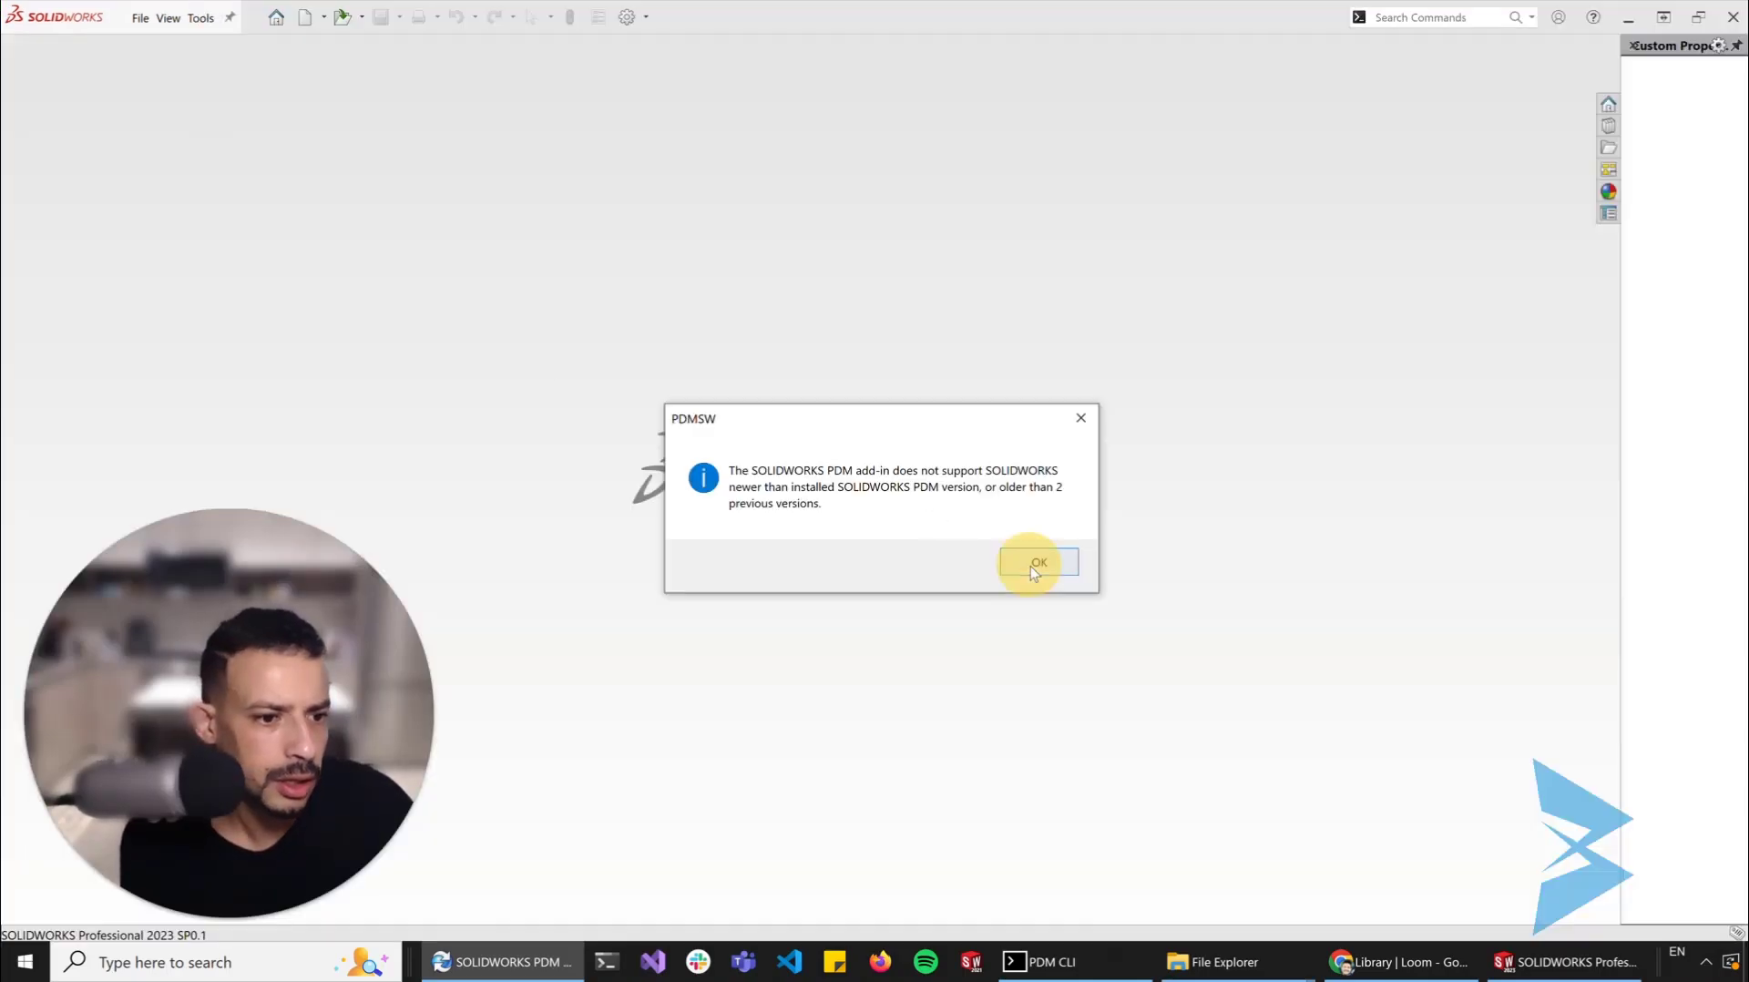
pyautogui.click(1034, 568)
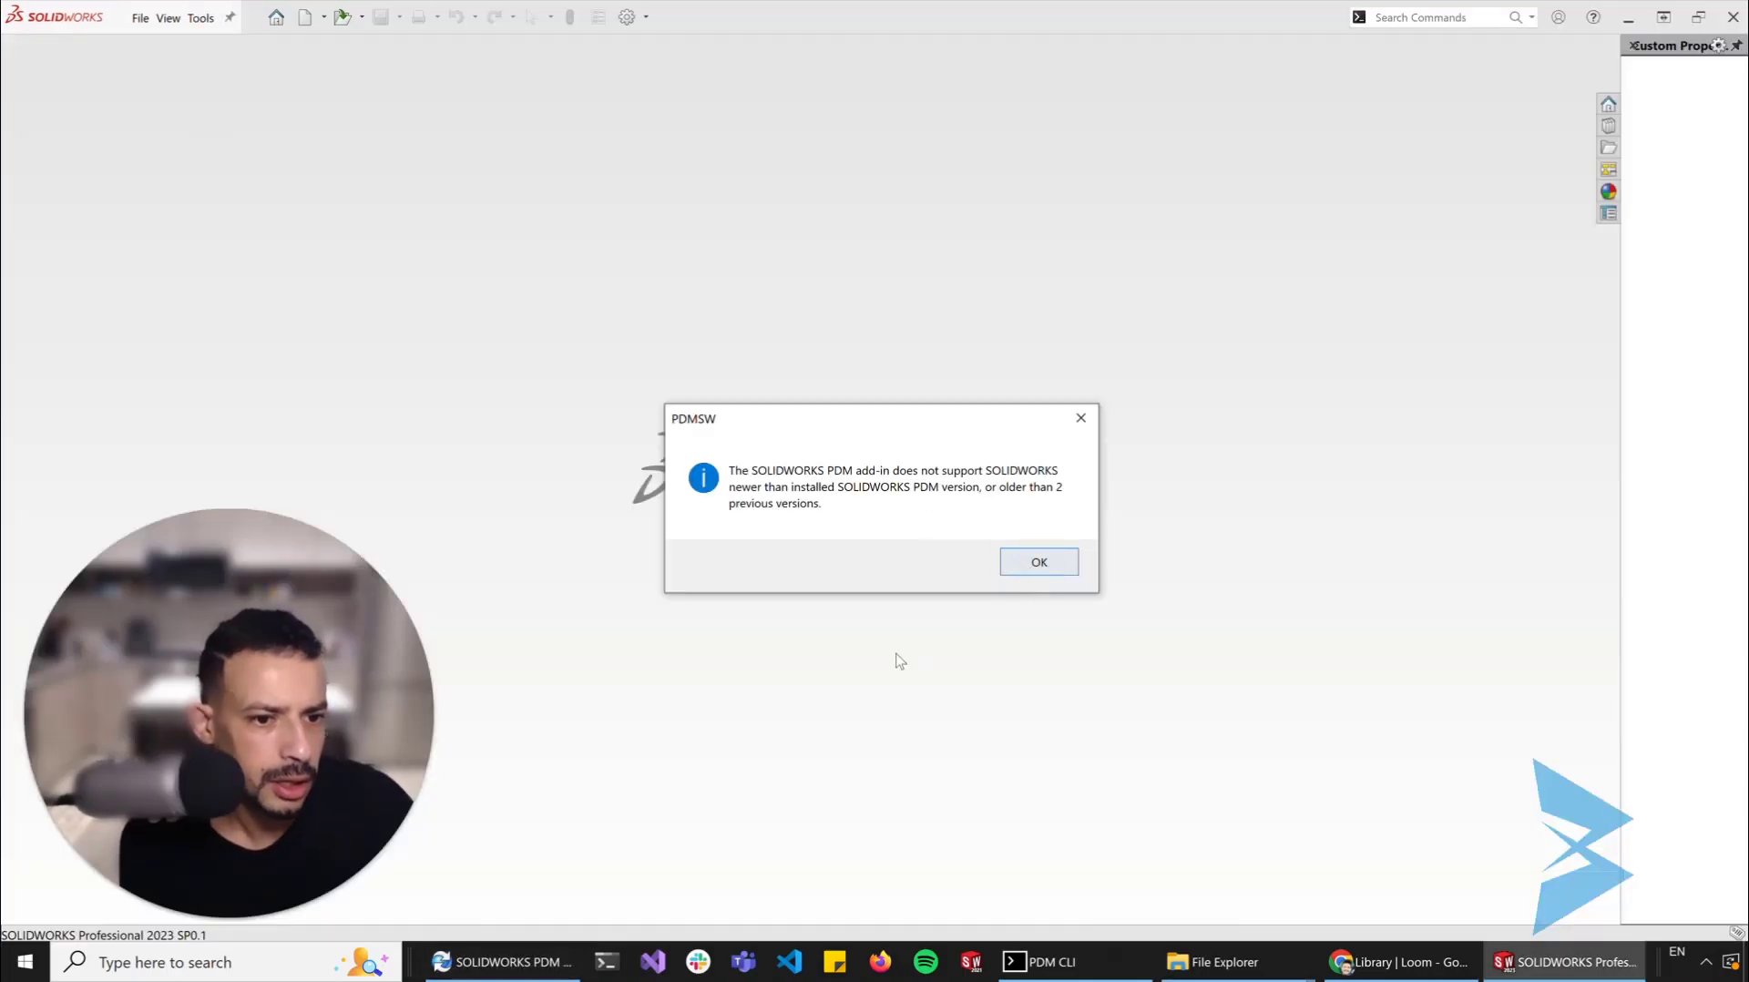
pyautogui.click(1027, 573)
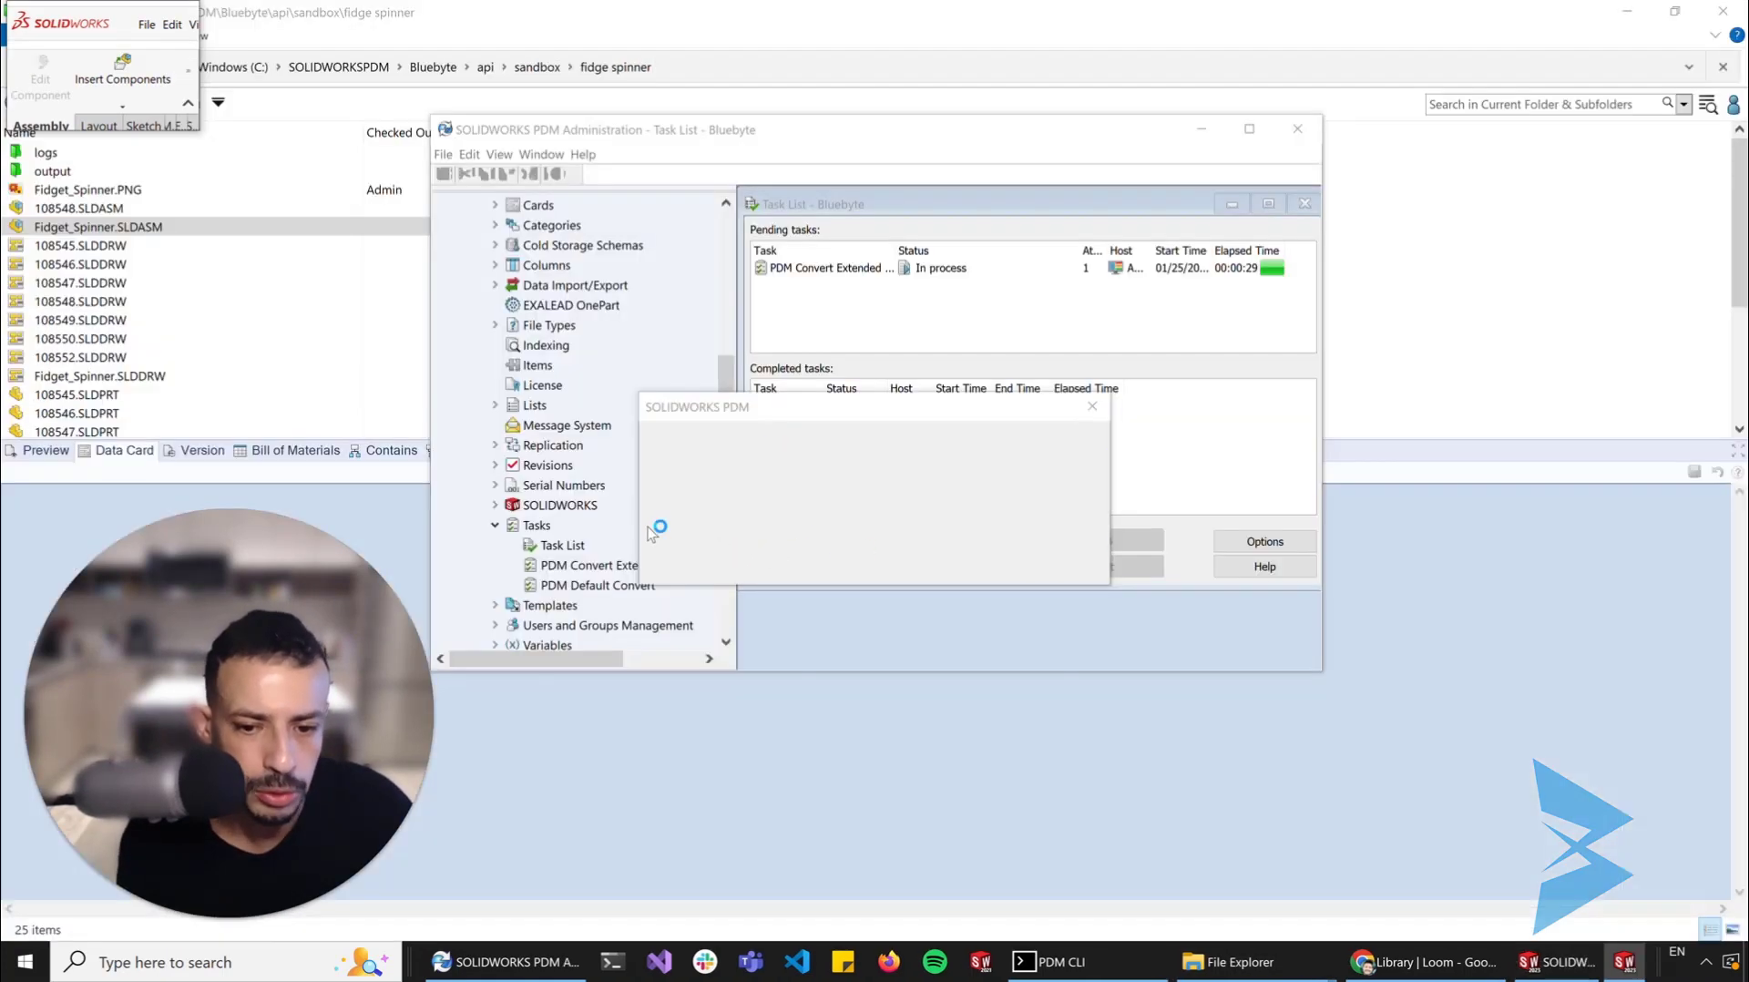
pyautogui.click(861, 563)
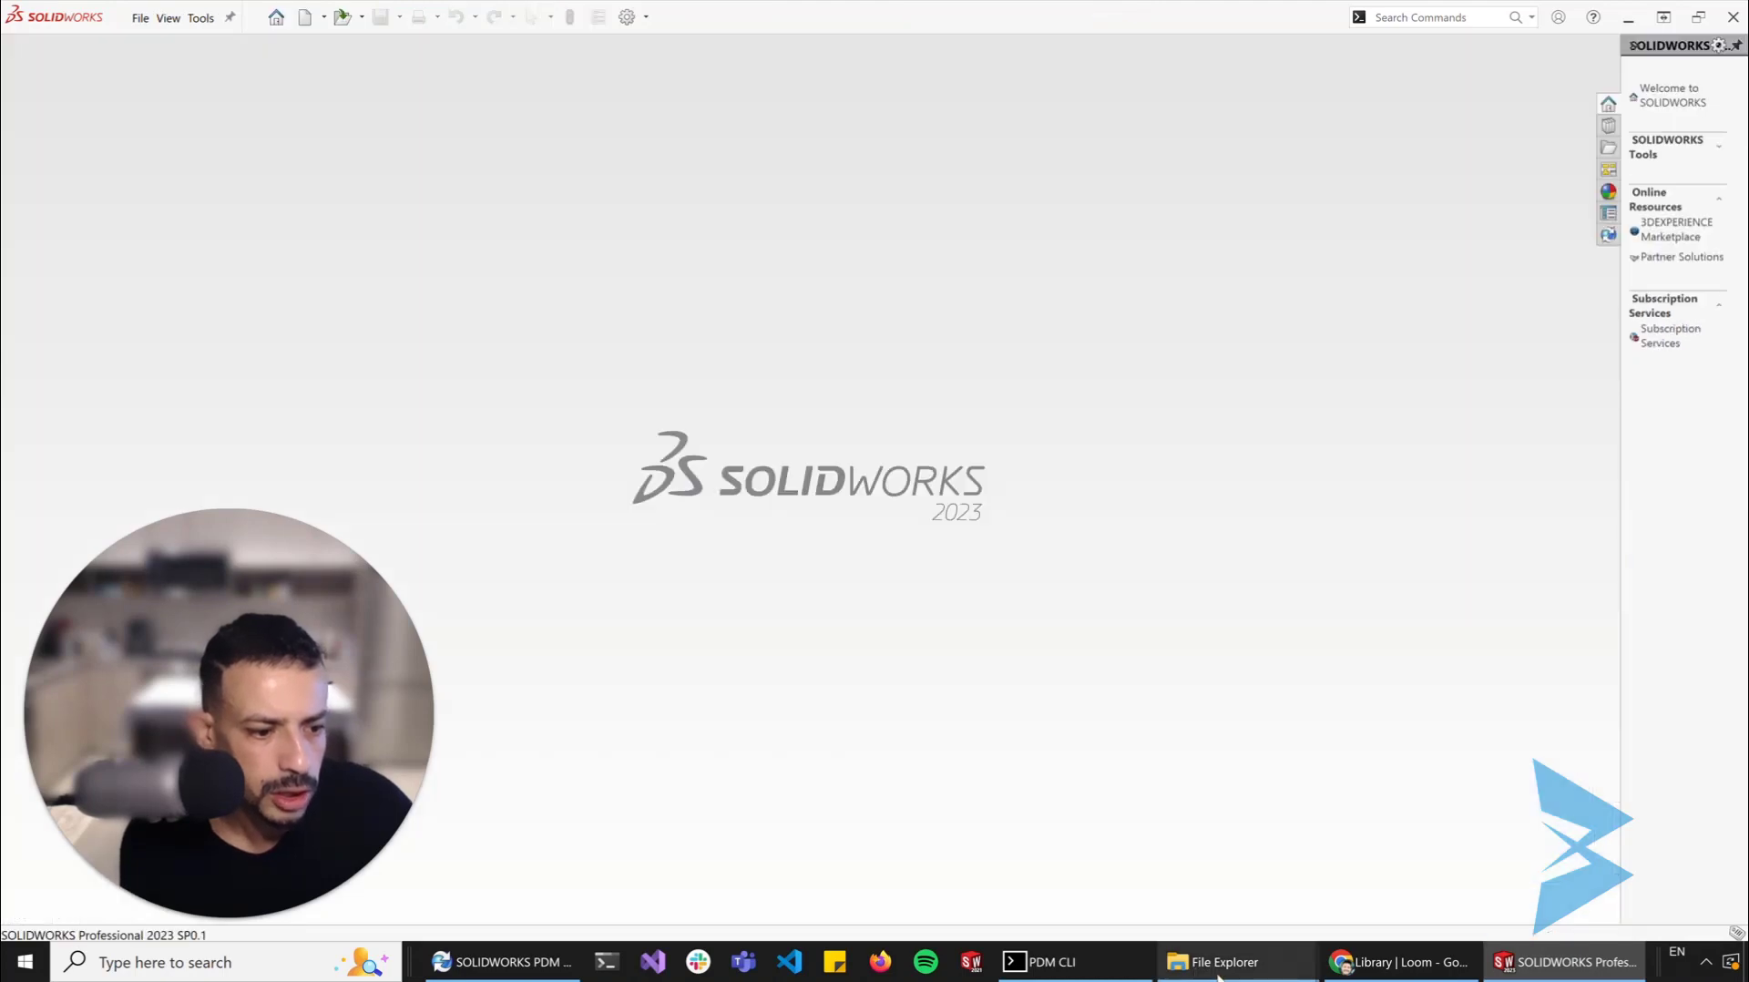
# Switch to the C:\BOM Export folder in File Explorer to check for the exported PDF
pyautogui.moveTo(1218, 976)
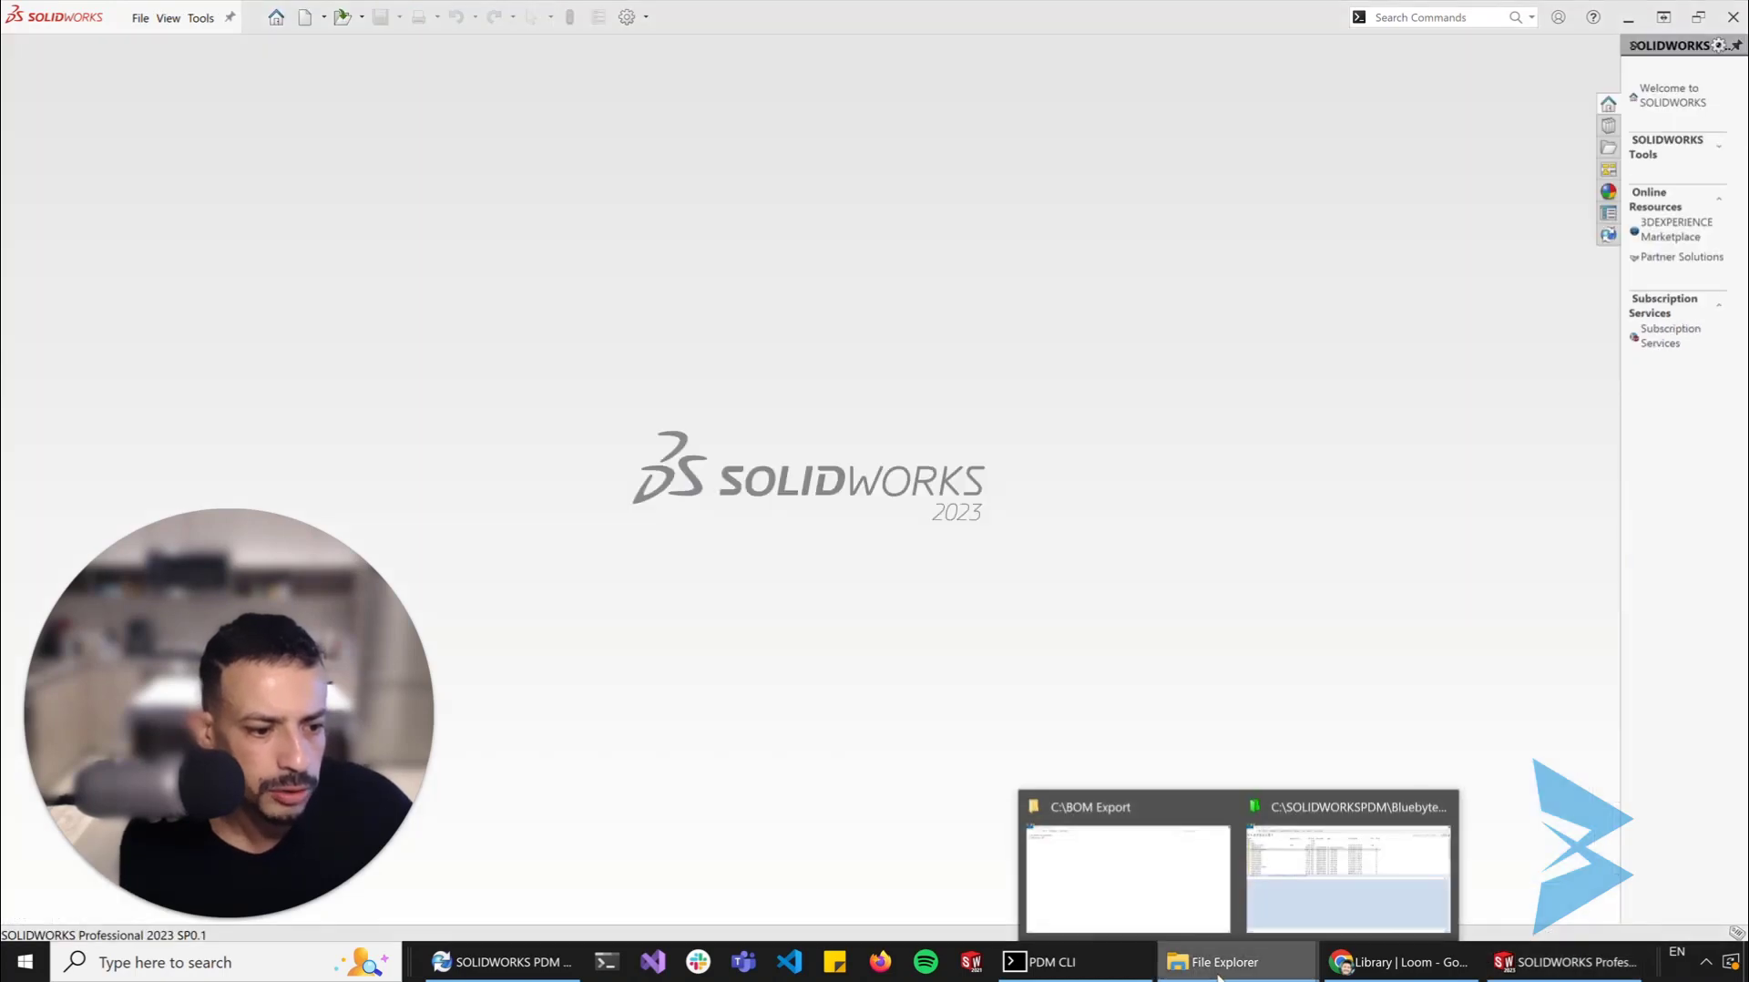
pyautogui.click(1110, 884)
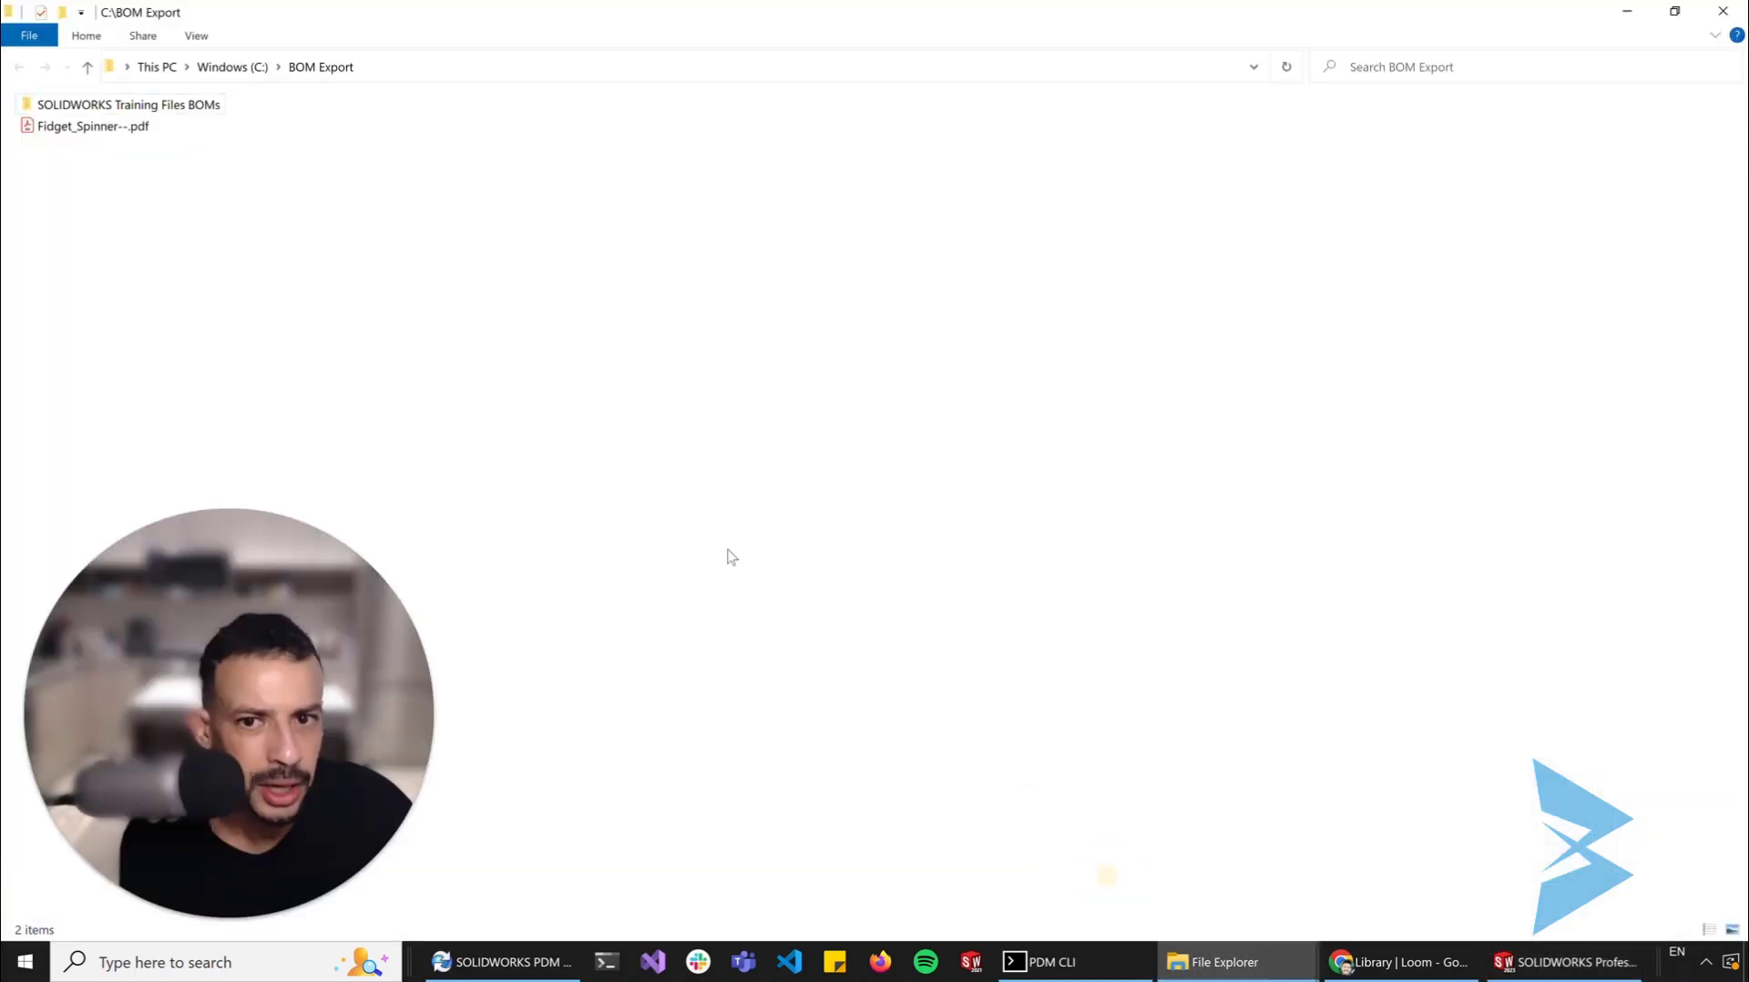
# Open Fidget_Spinner--.pdf from the BOM Export folder, check the quantity in its title block, and close the PDF
pyautogui.click(81, 133)
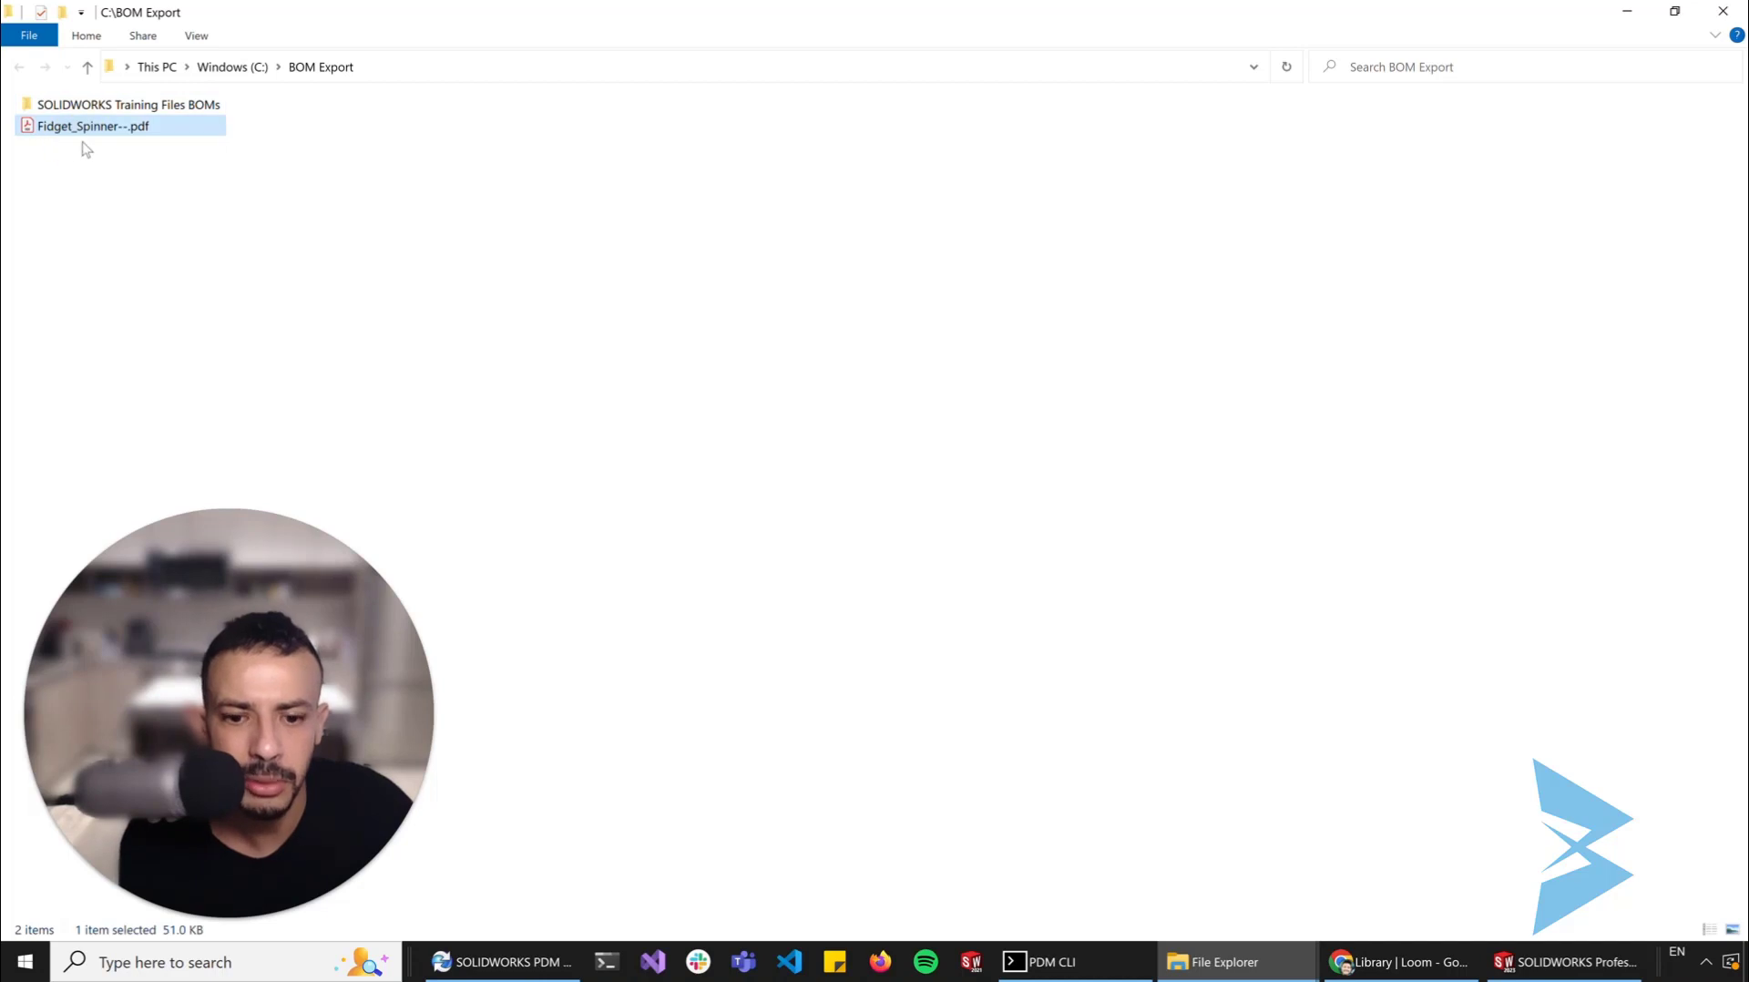
pyautogui.click(234, 202)
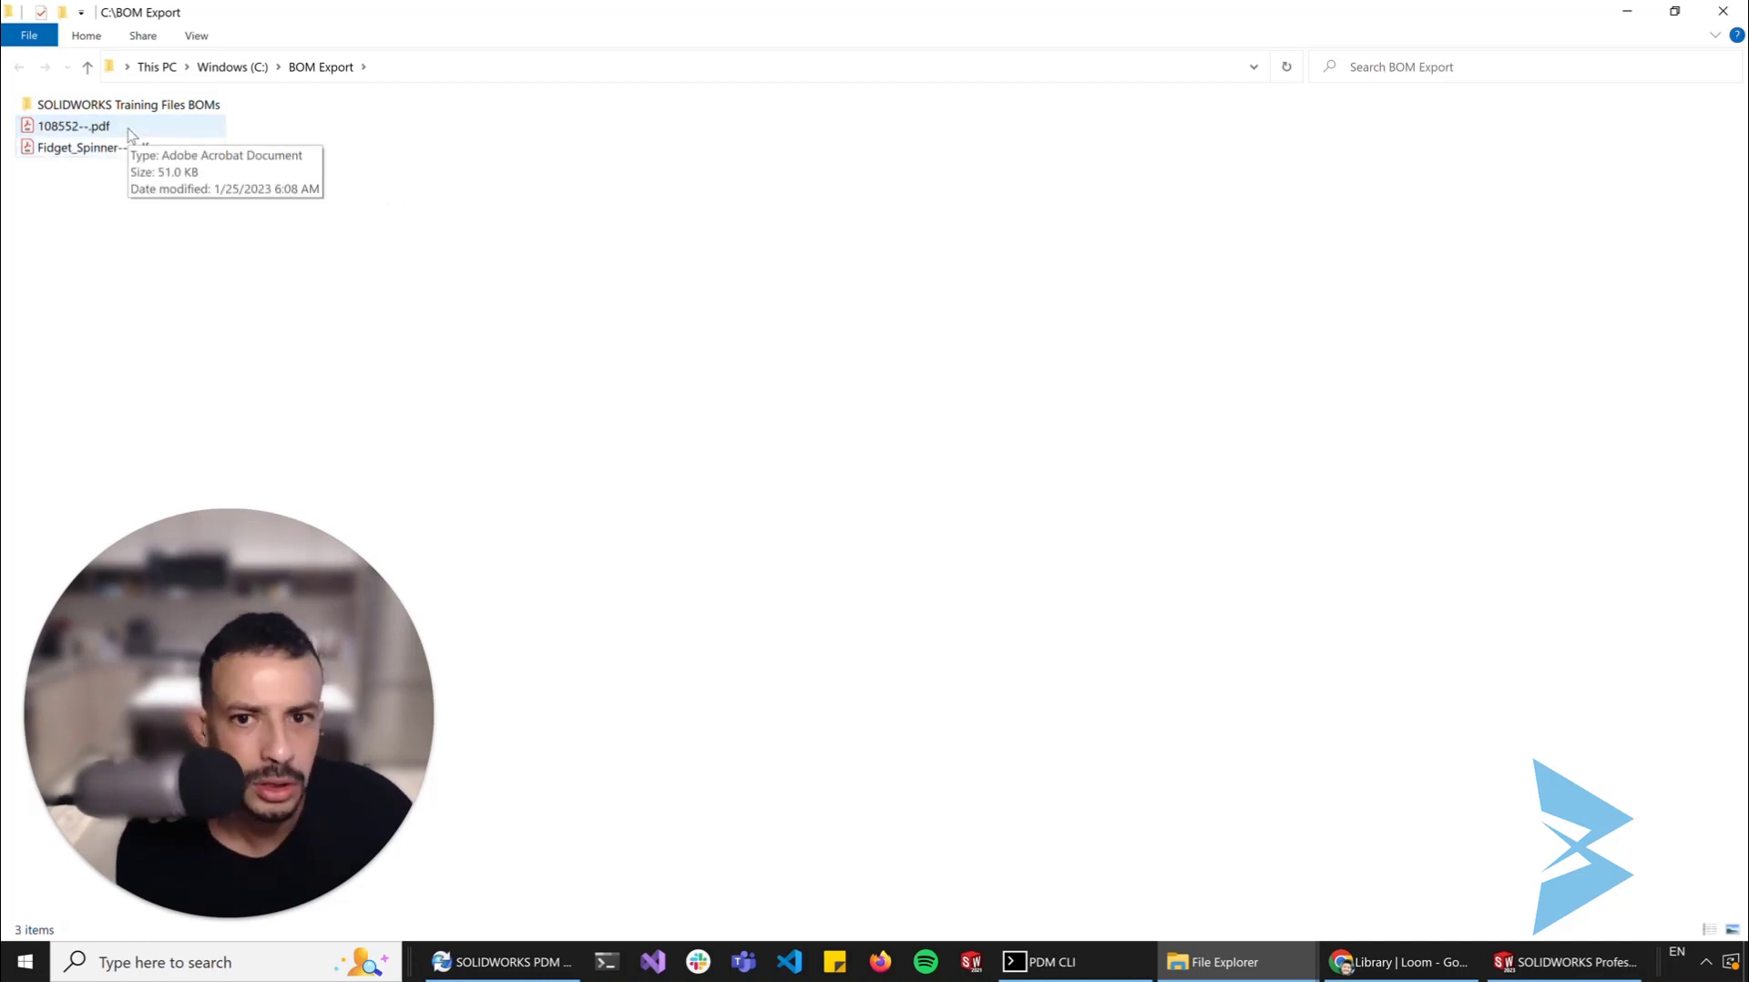
pyautogui.doubleClick(86, 145)
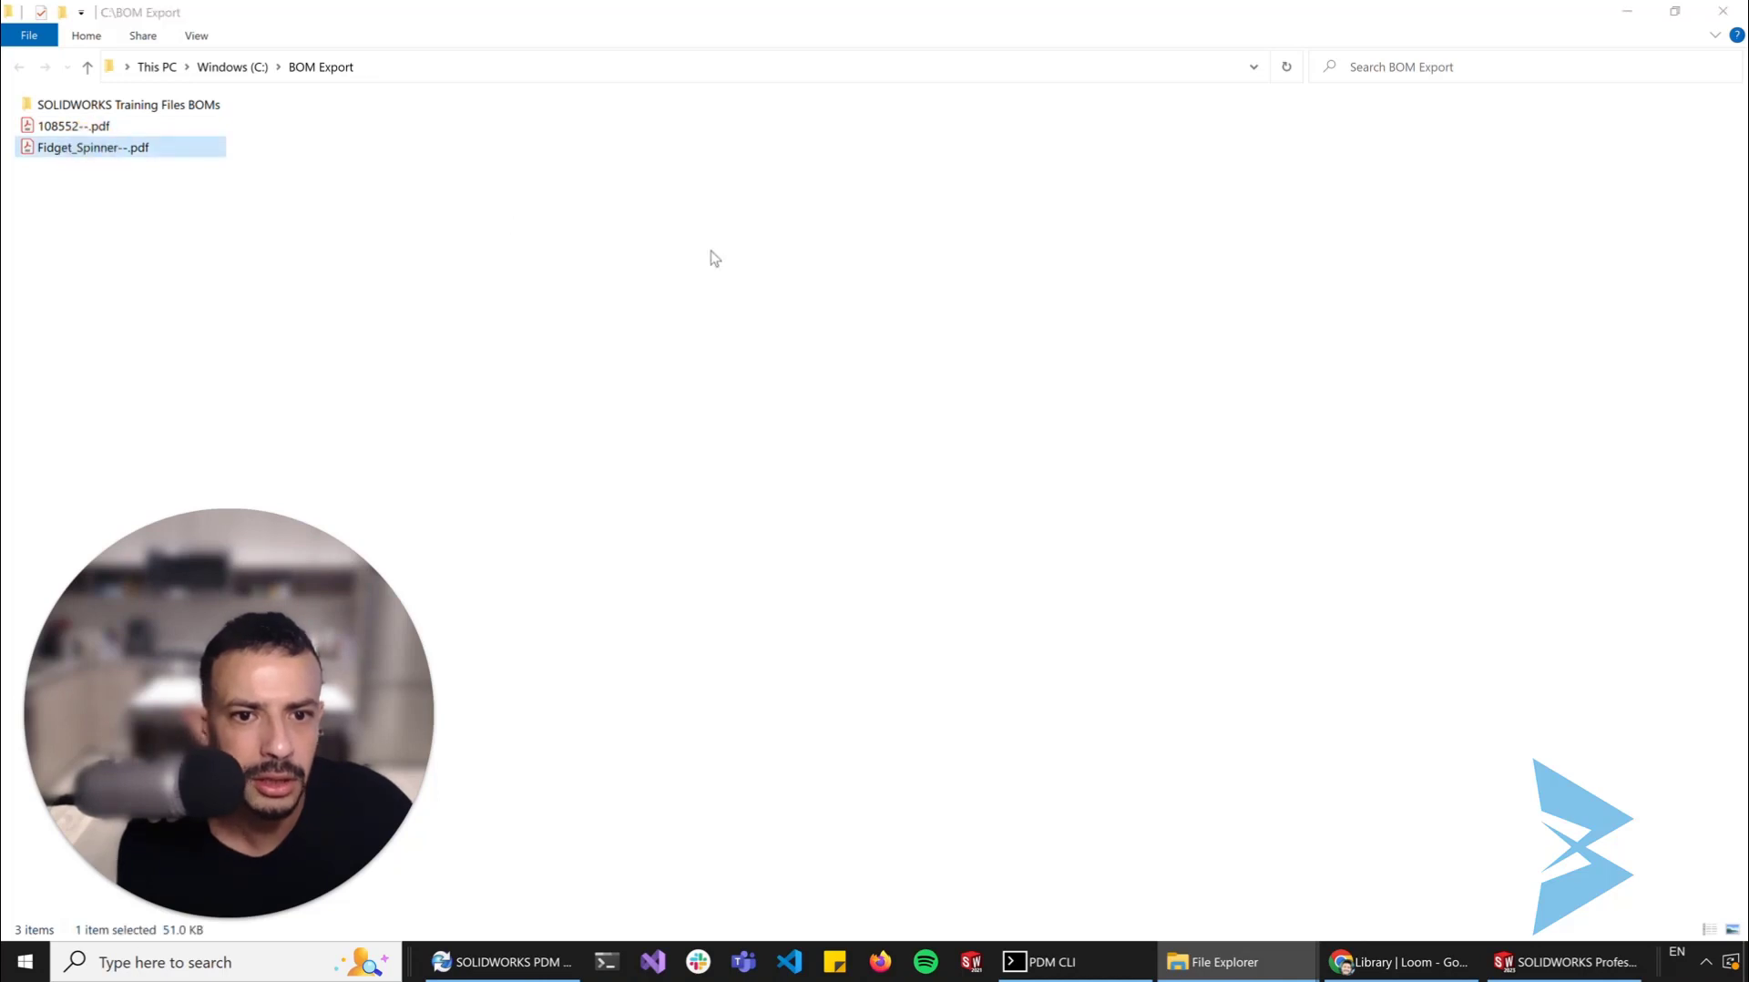
pyautogui.scroll(-5, 1135, 561)
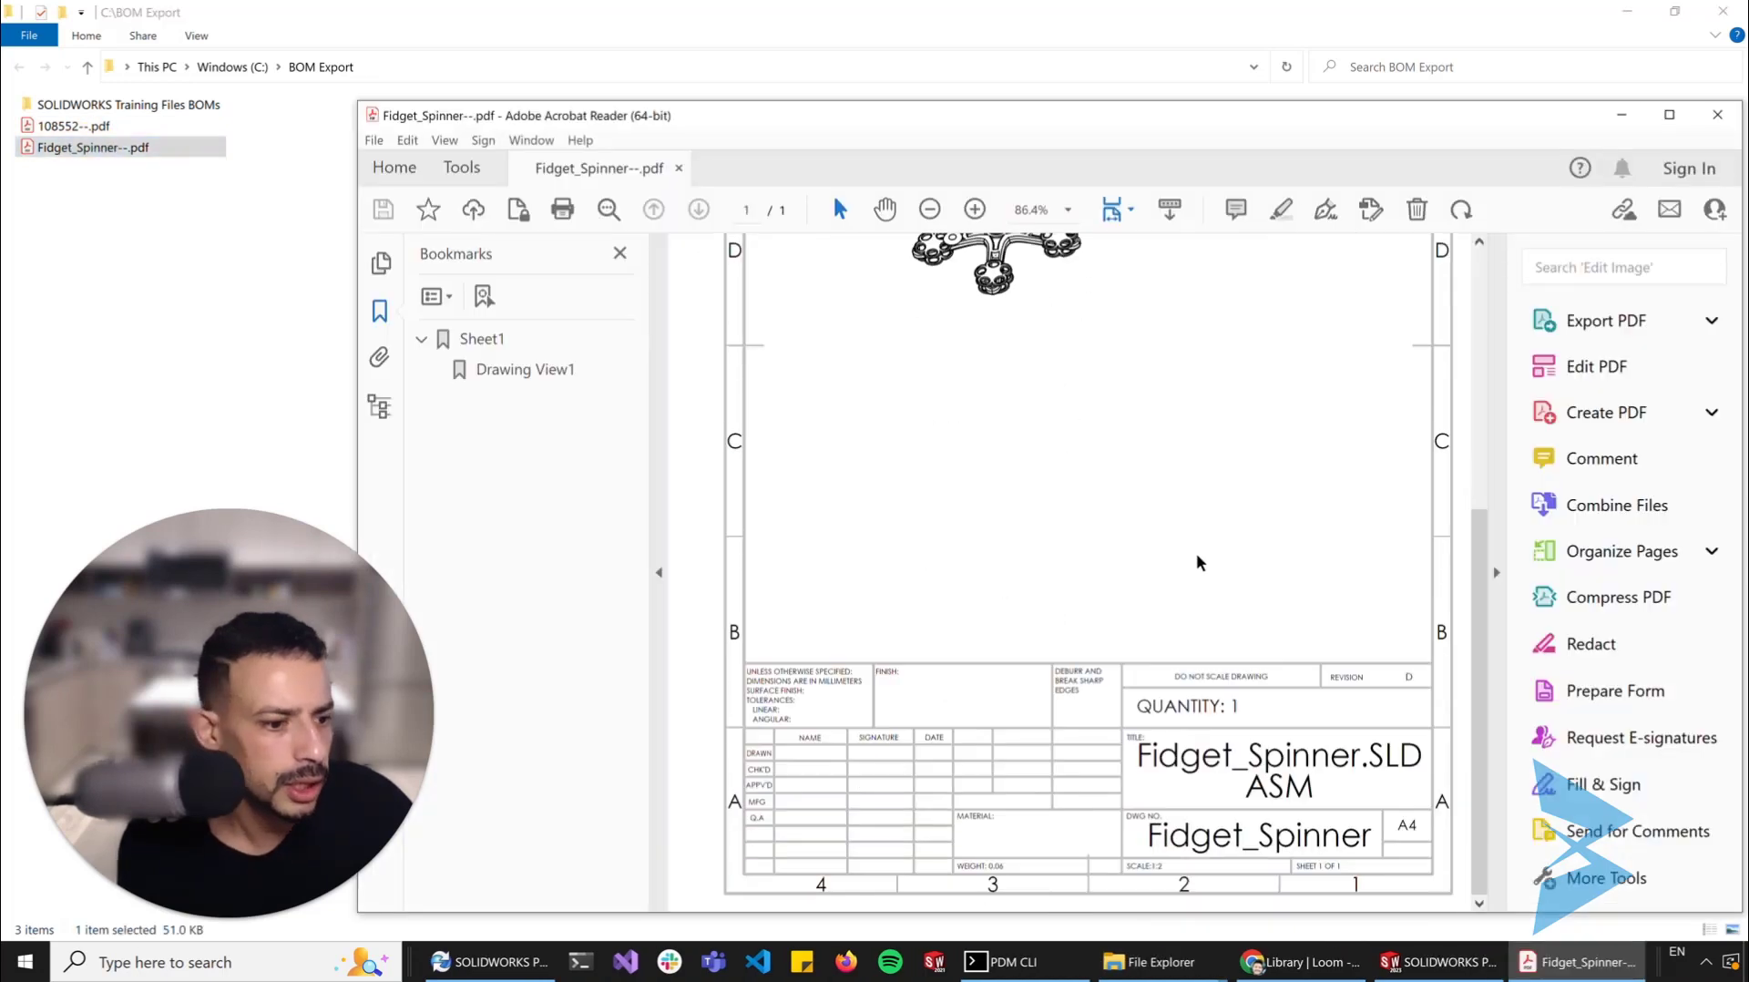
pyautogui.click(1717, 114)
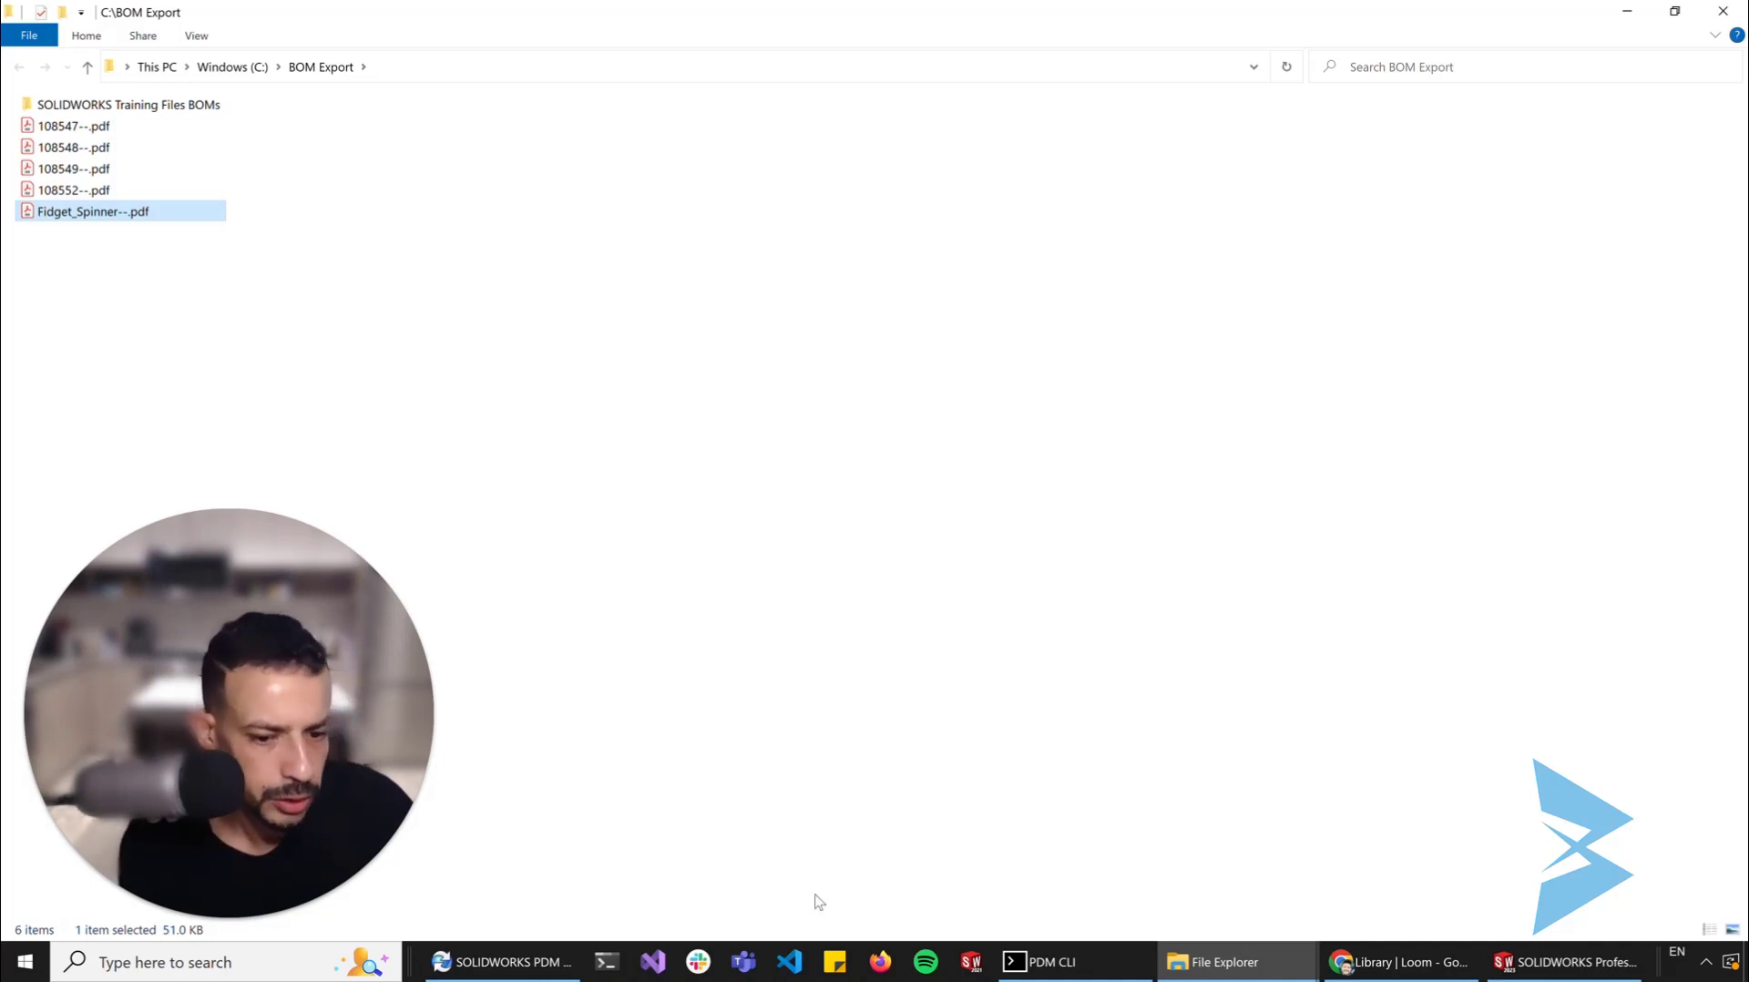
# Switch to SOLIDWORKS PDM Administration and maximize the Task List to monitor the PDM Convert Extended task
pyautogui.click(527, 962)
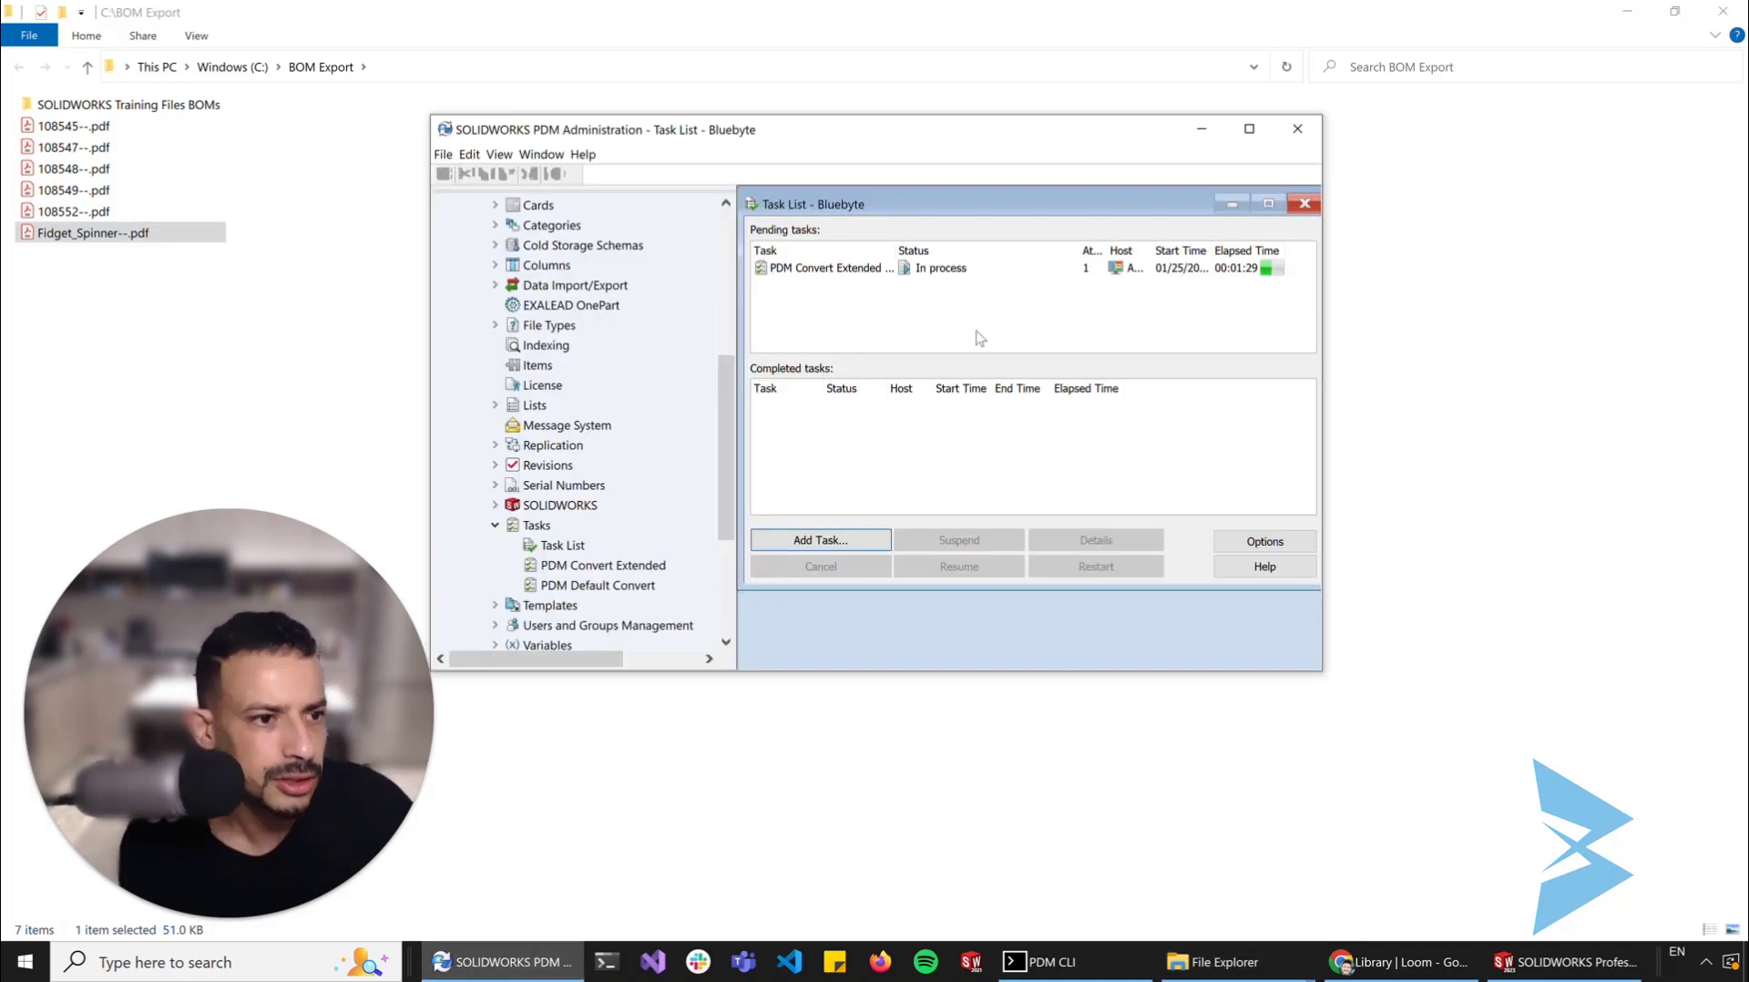
pyautogui.click(1267, 203)
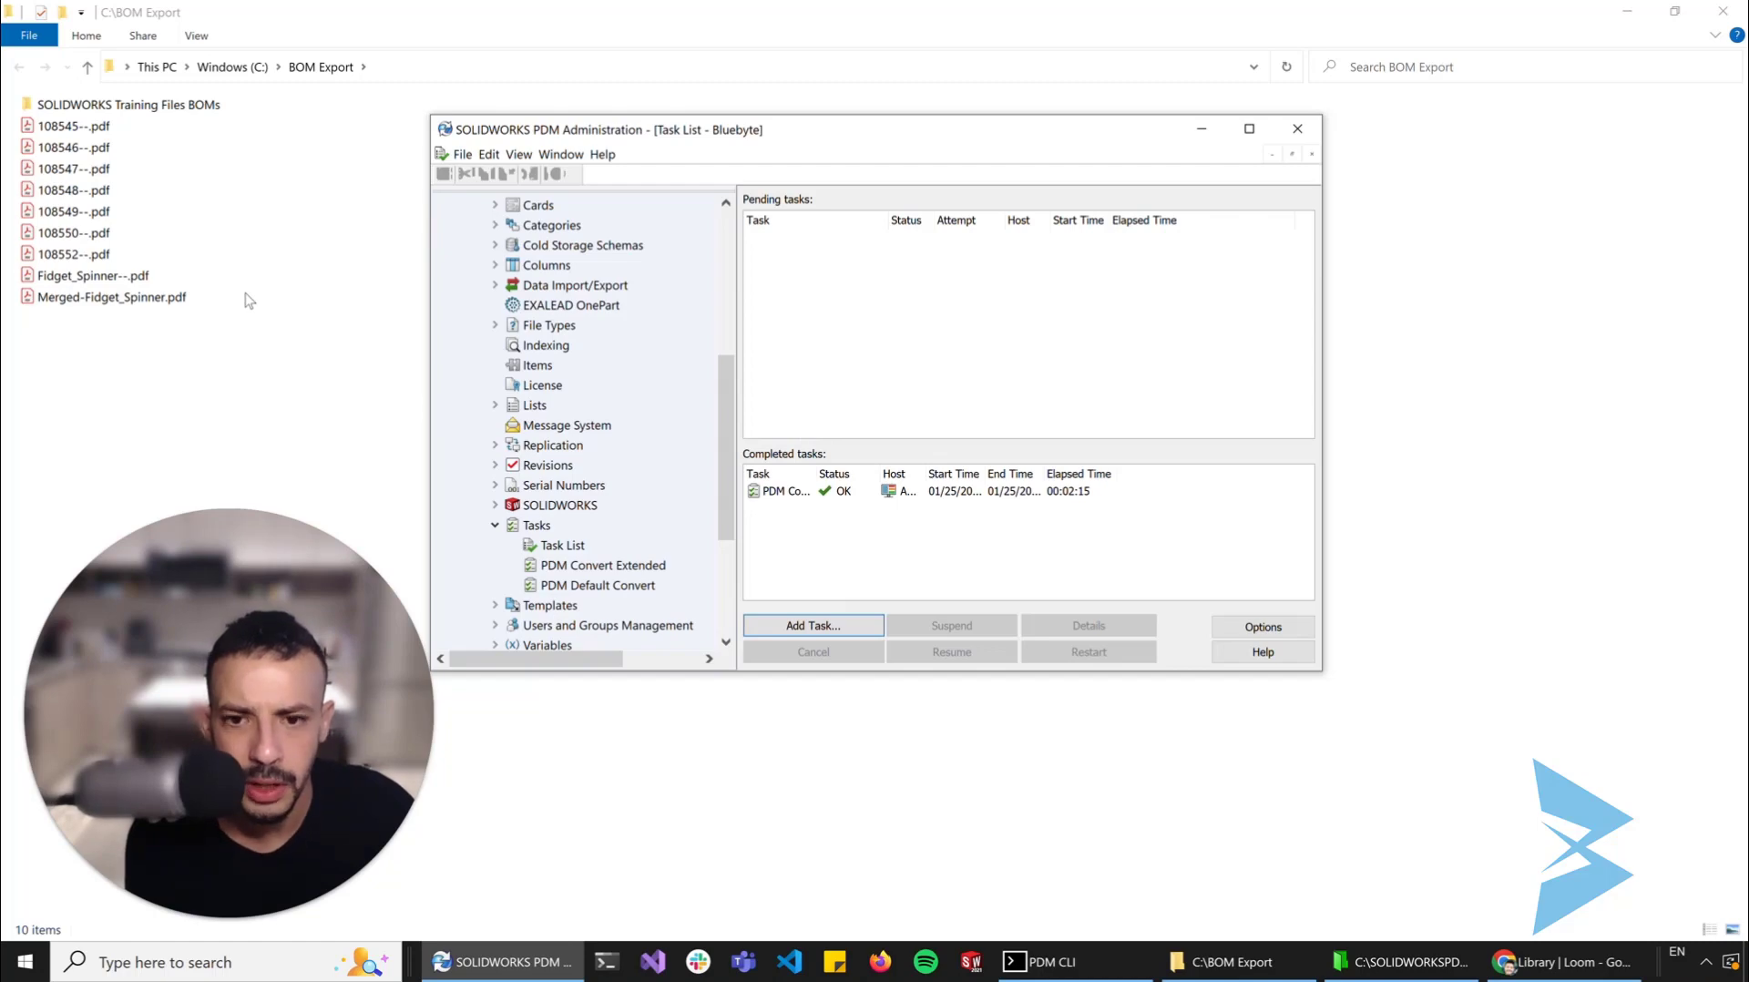
# Open Merged-Fidget_Spinner.pdf, examine the title block quantities across its pages, and return to the BOM Export folder
pyautogui.click(127, 300)
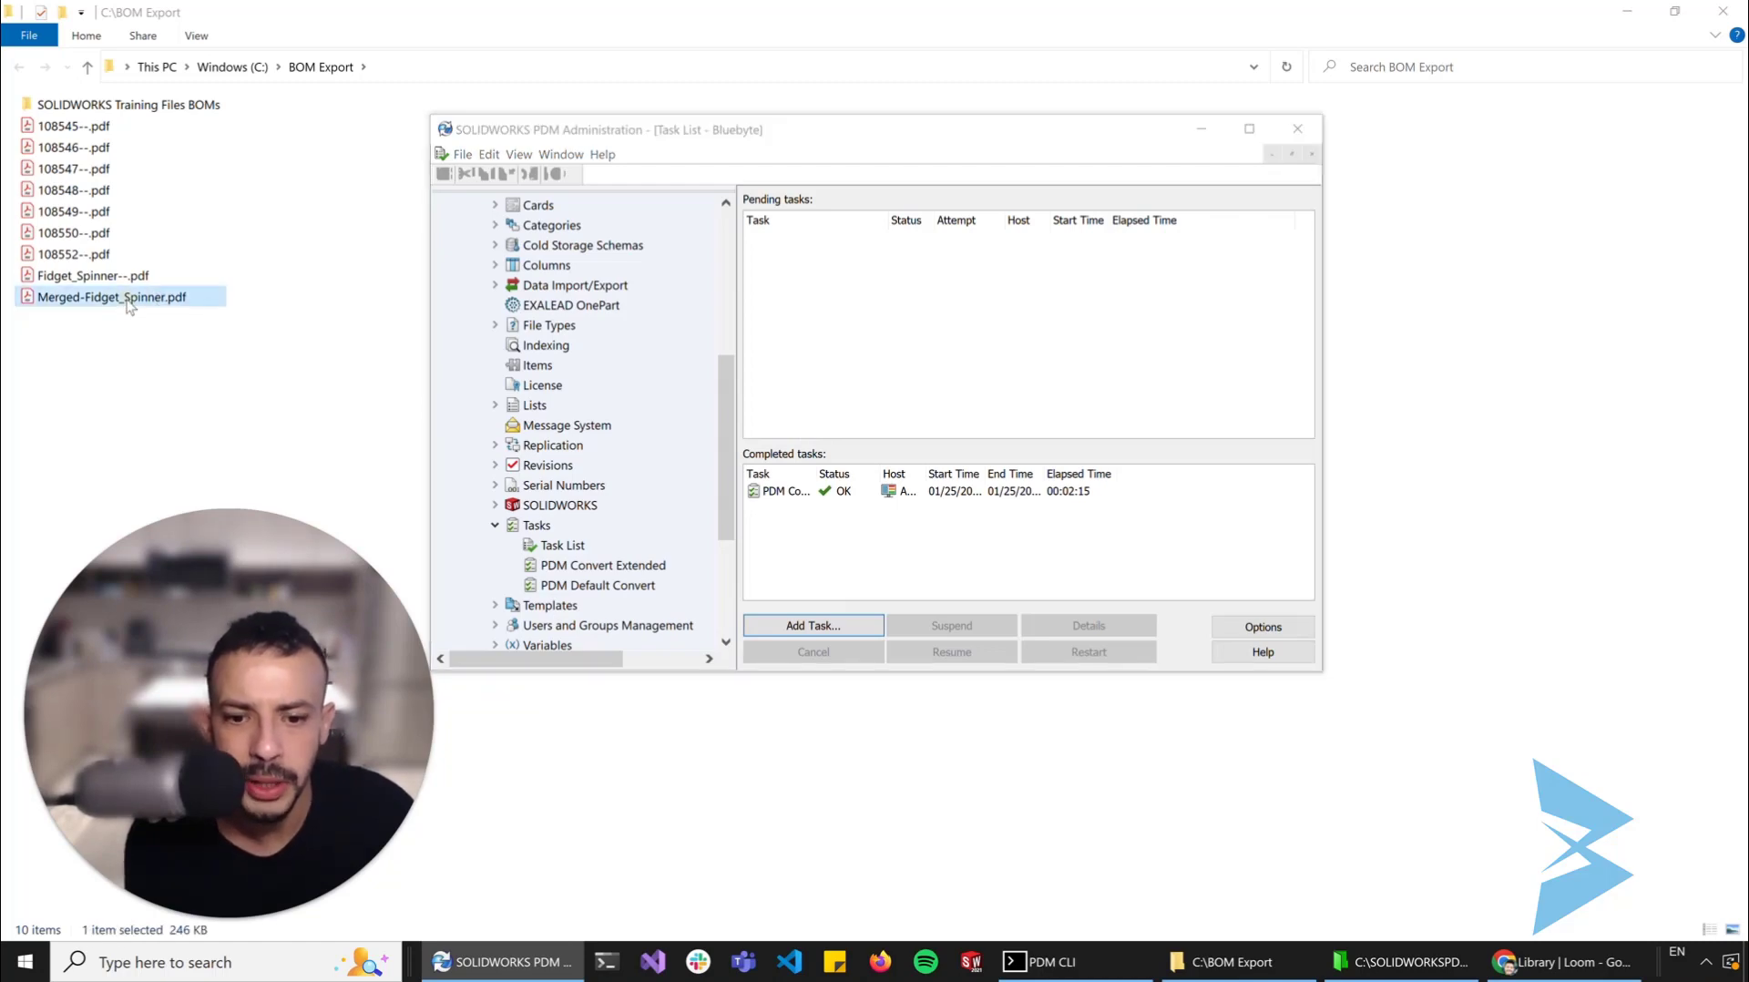
pyautogui.doubleClick(128, 298)
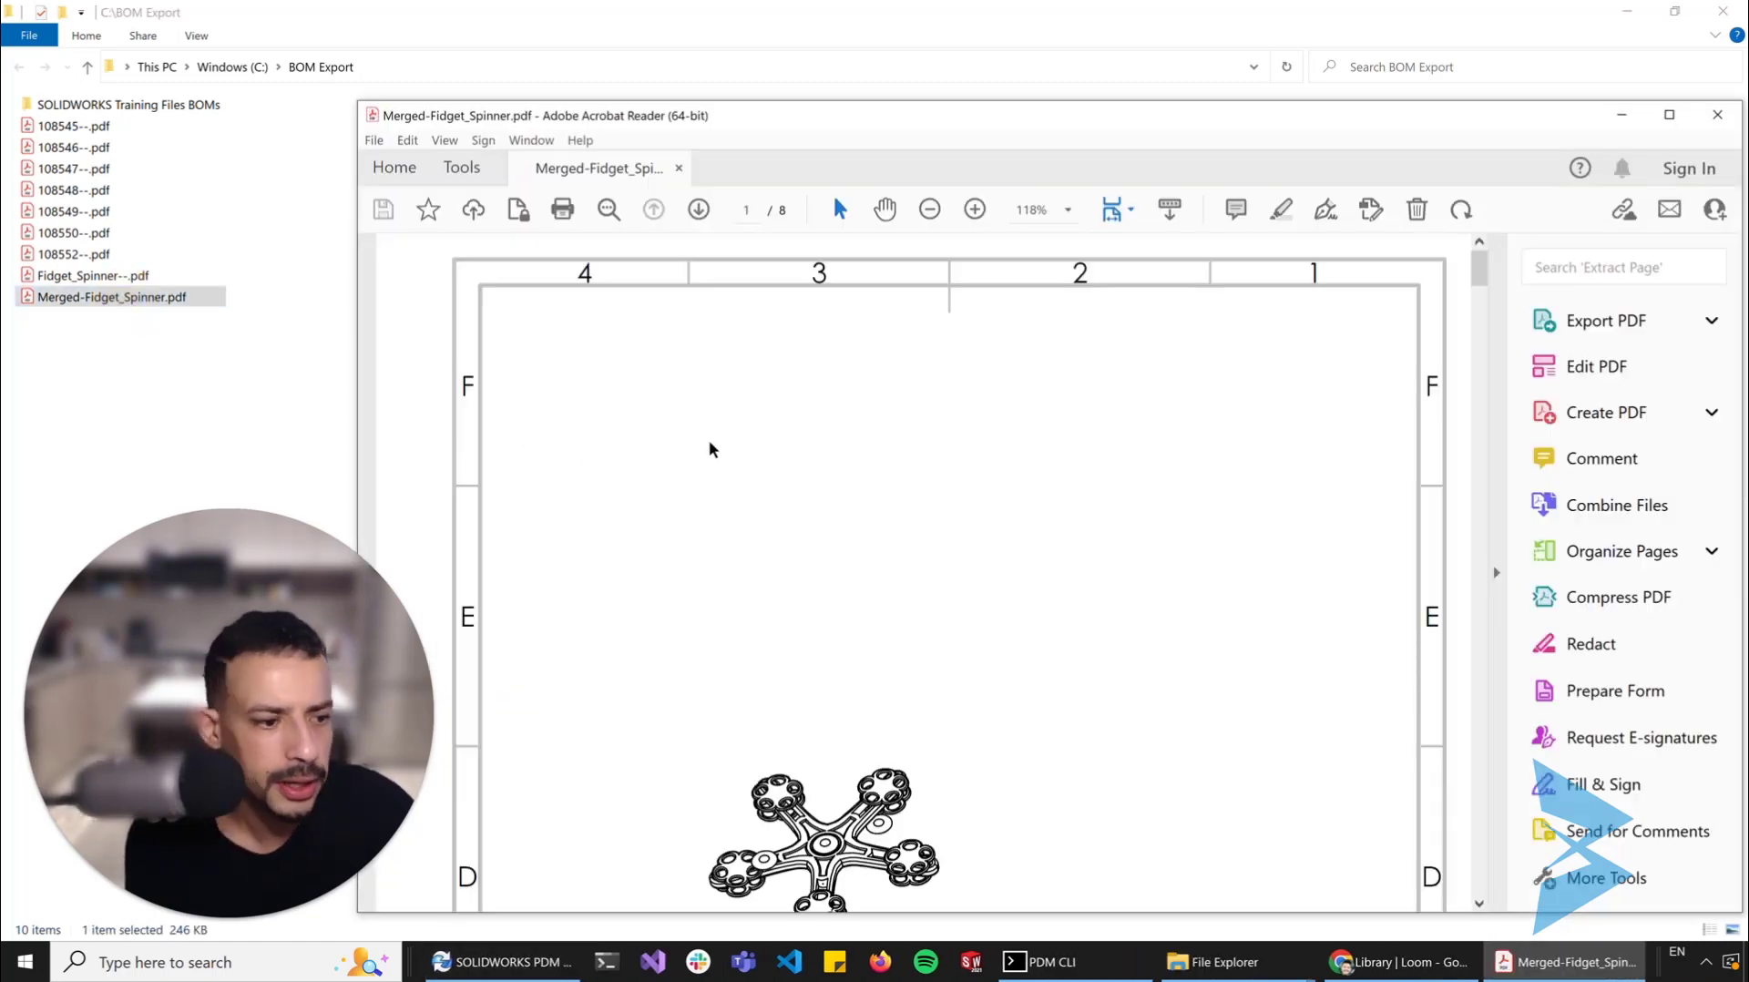
pyautogui.scroll(-10, 712, 448)
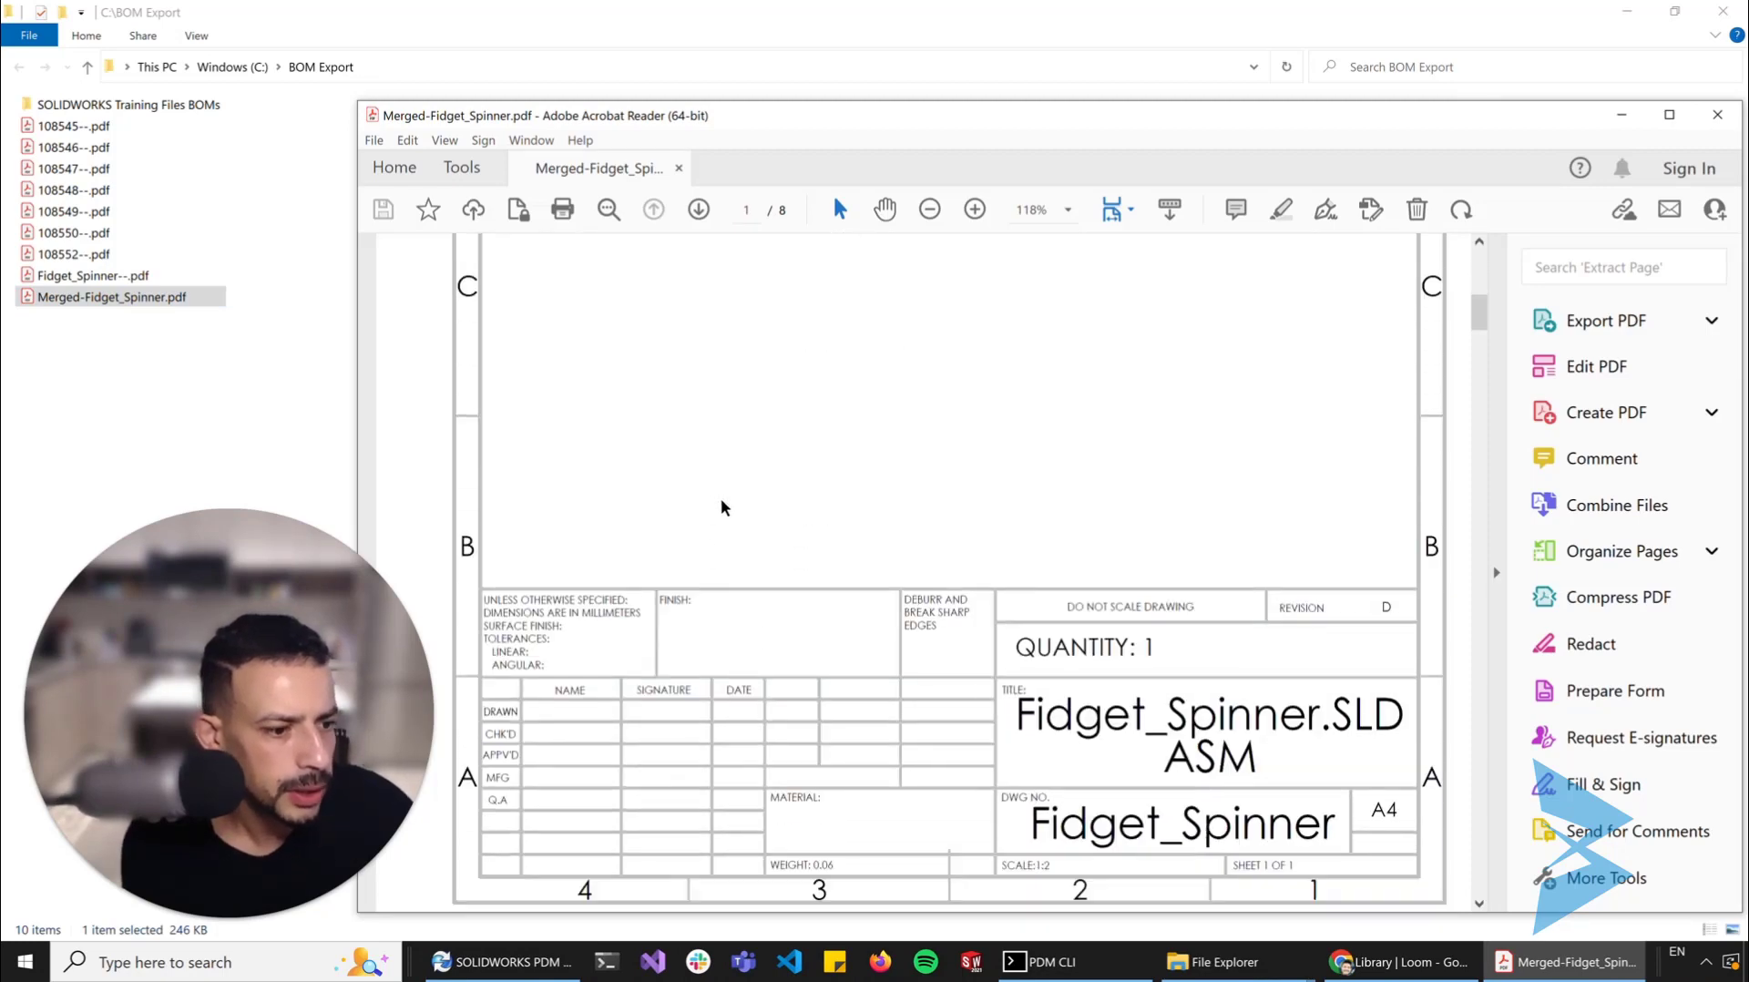
pyautogui.scroll(-8, 1111, 652)
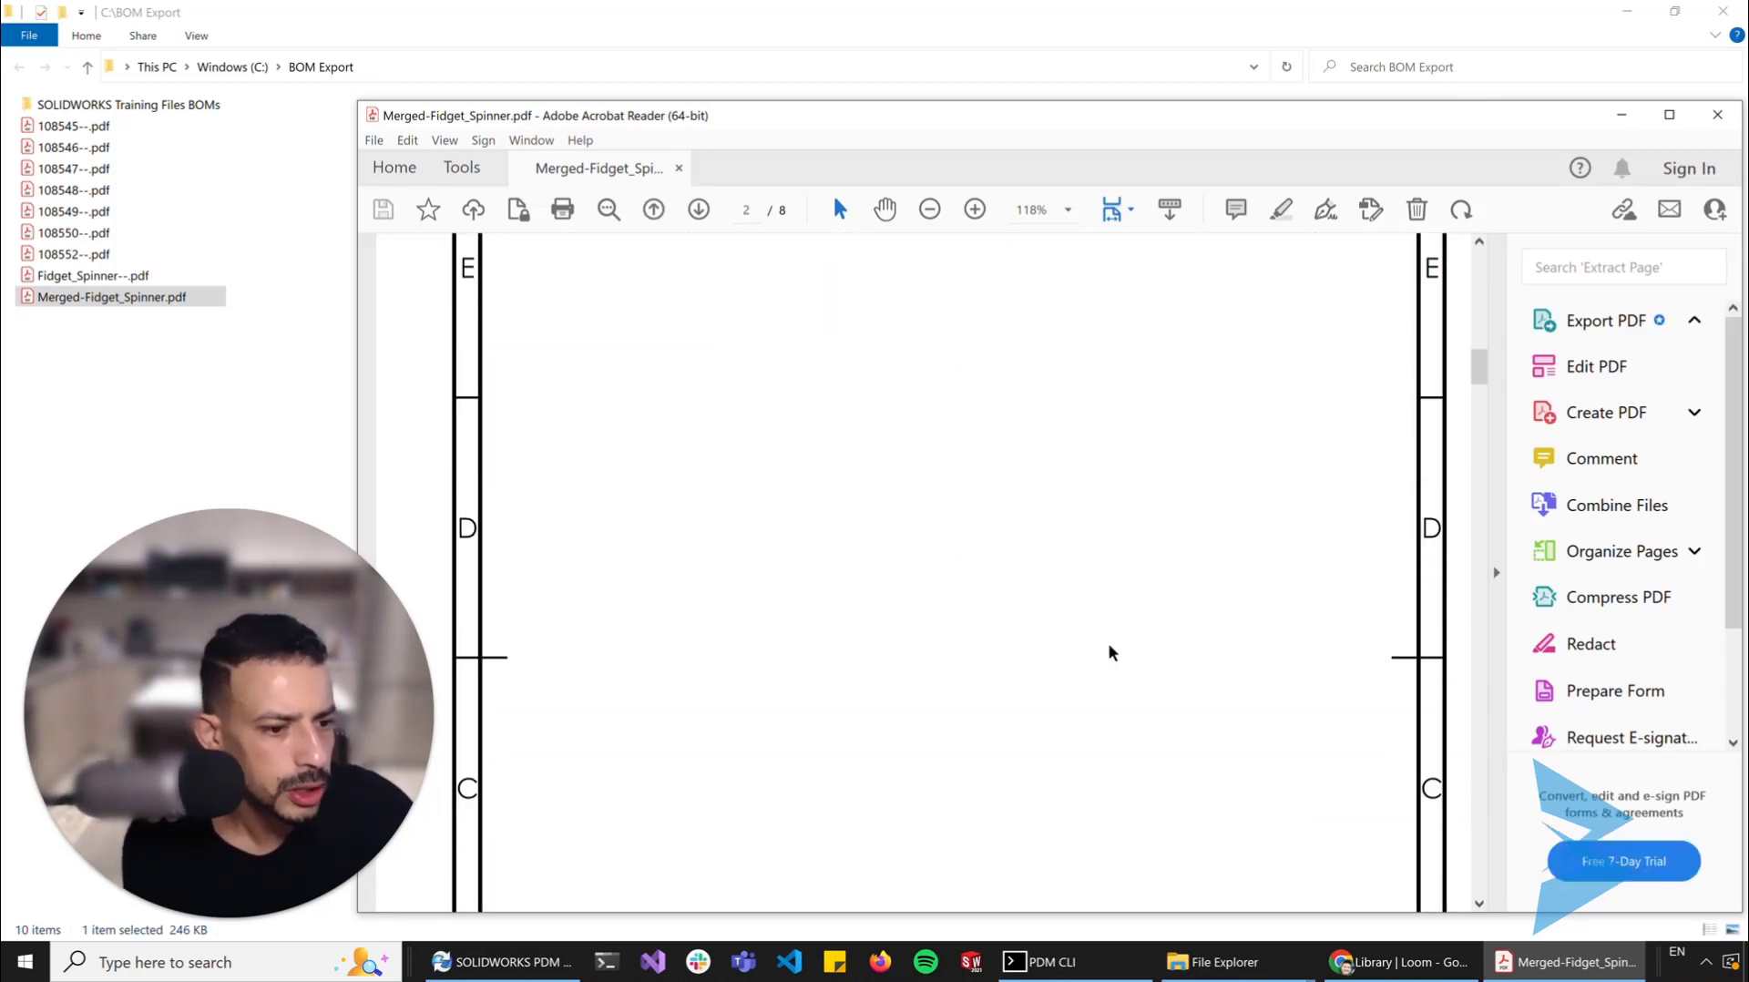
pyautogui.scroll(-3, 1111, 652)
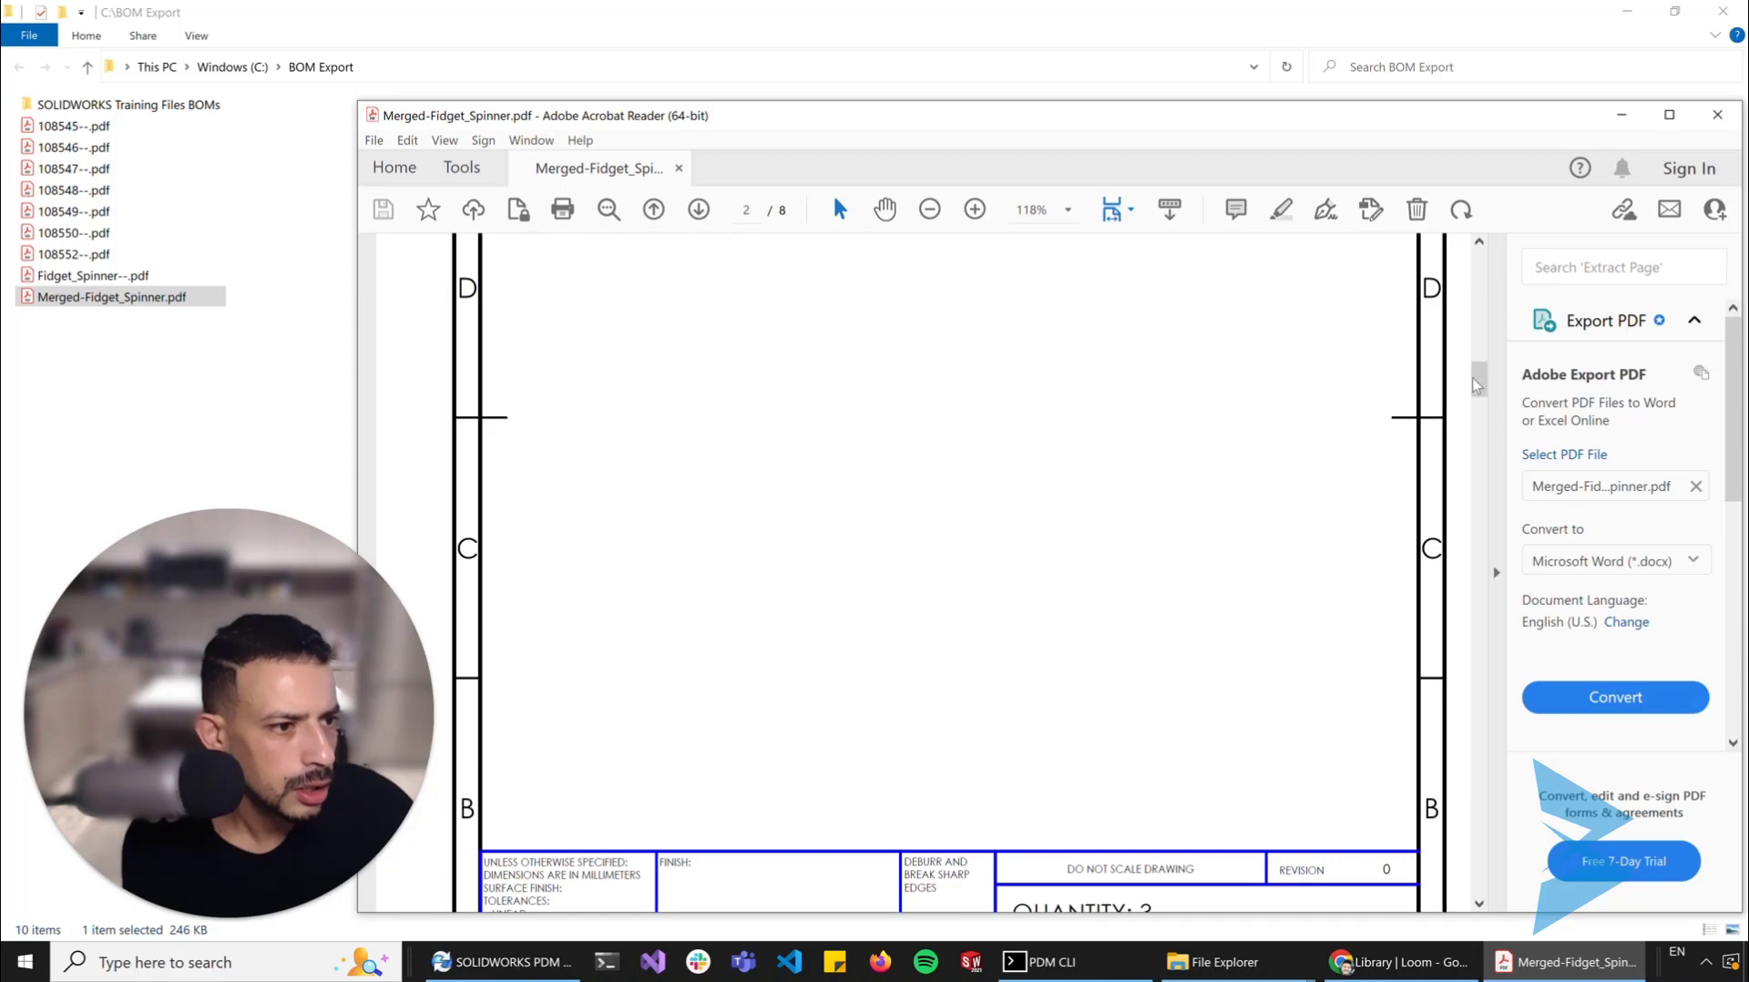
pyautogui.moveTo(1475, 384); pyautogui.dragTo(1477, 785)
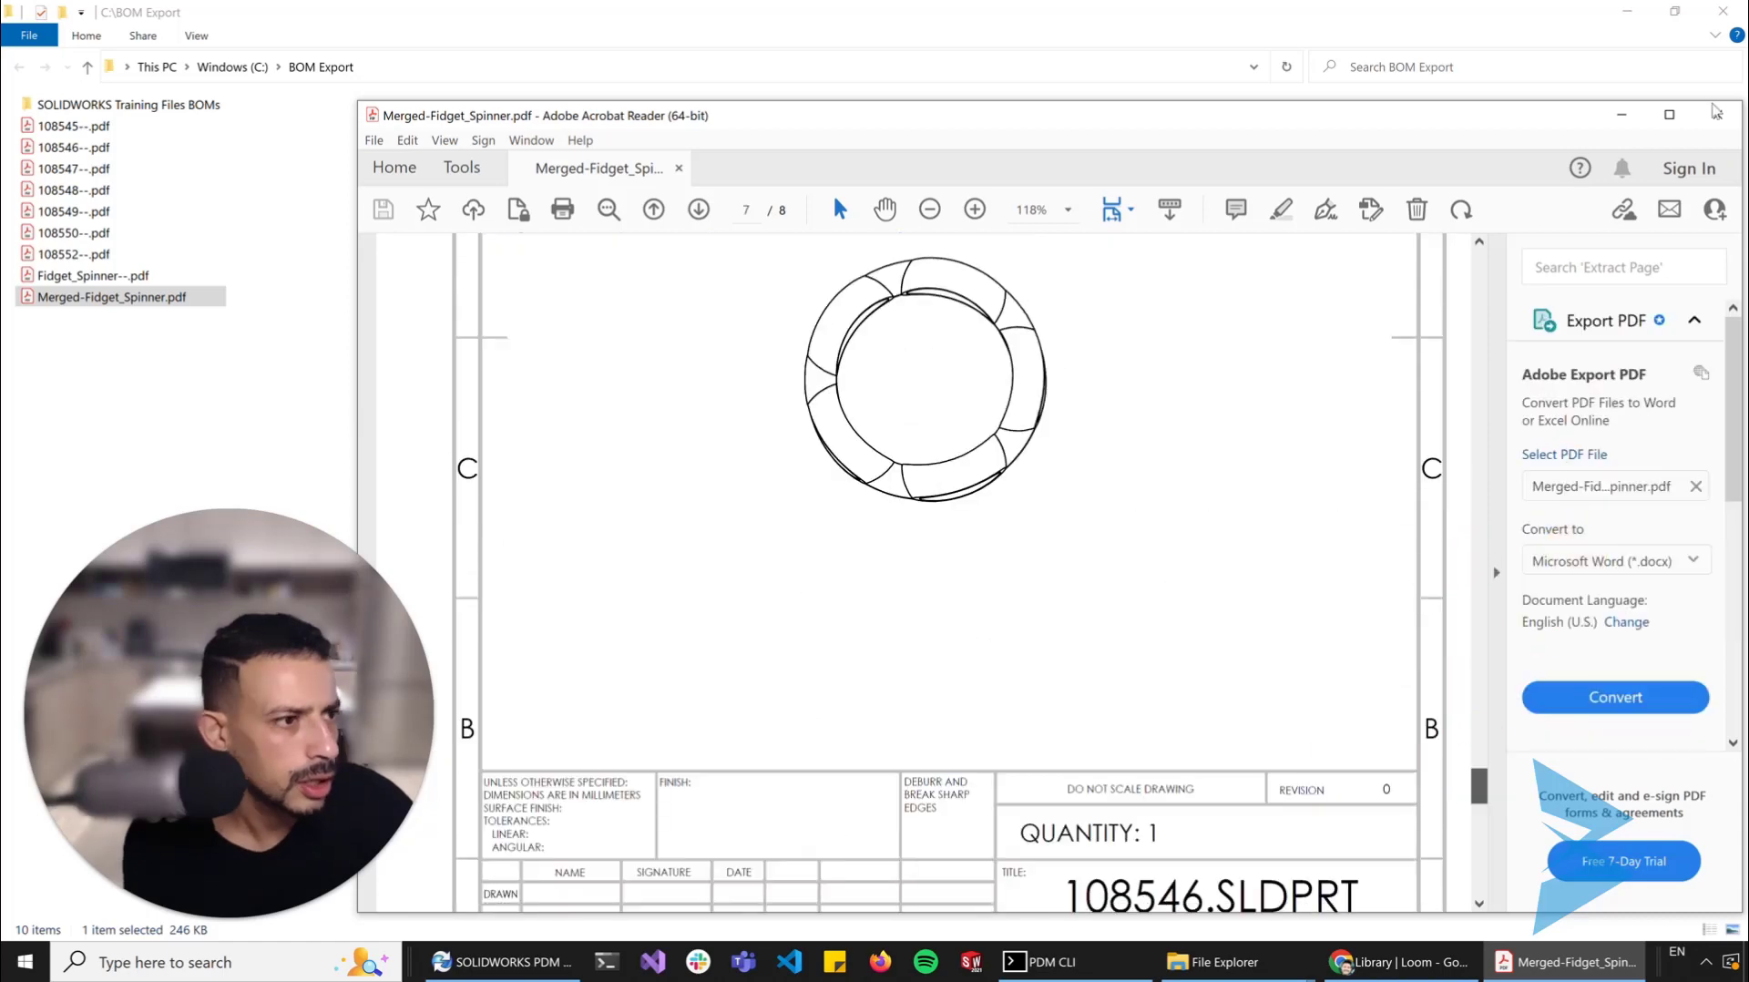
pyautogui.click(1711, 111)
pyautogui.click(1715, 115)
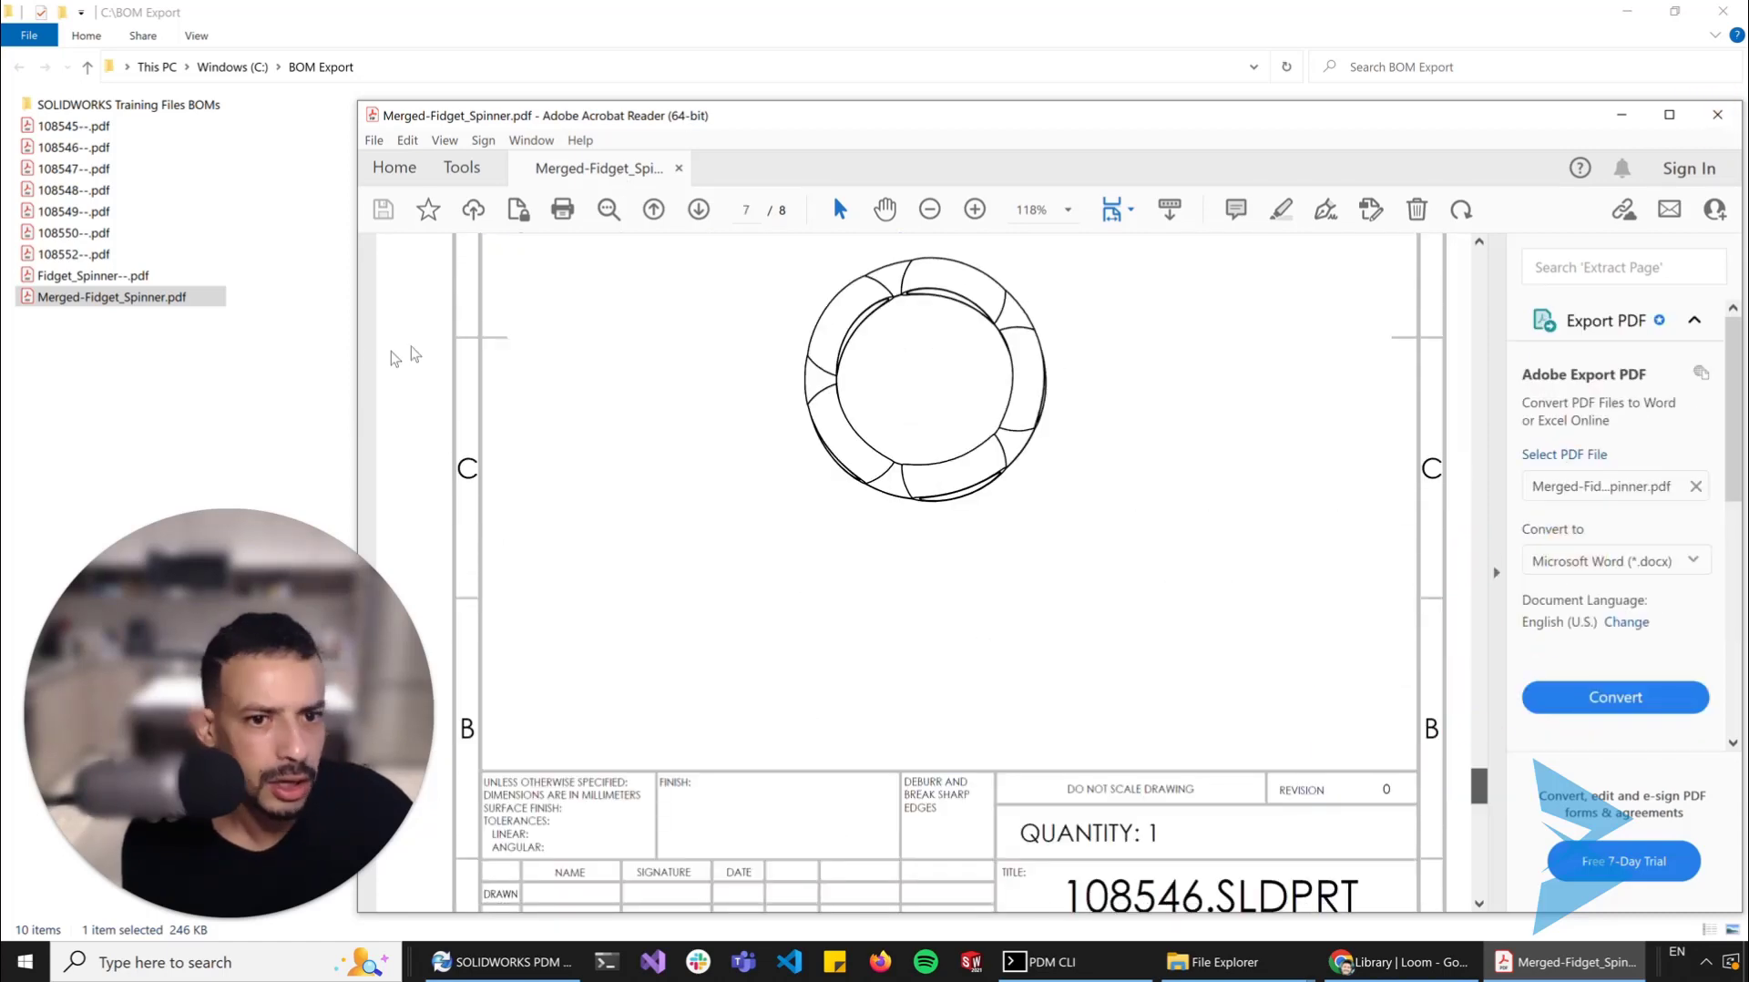
pyautogui.click(307, 354)
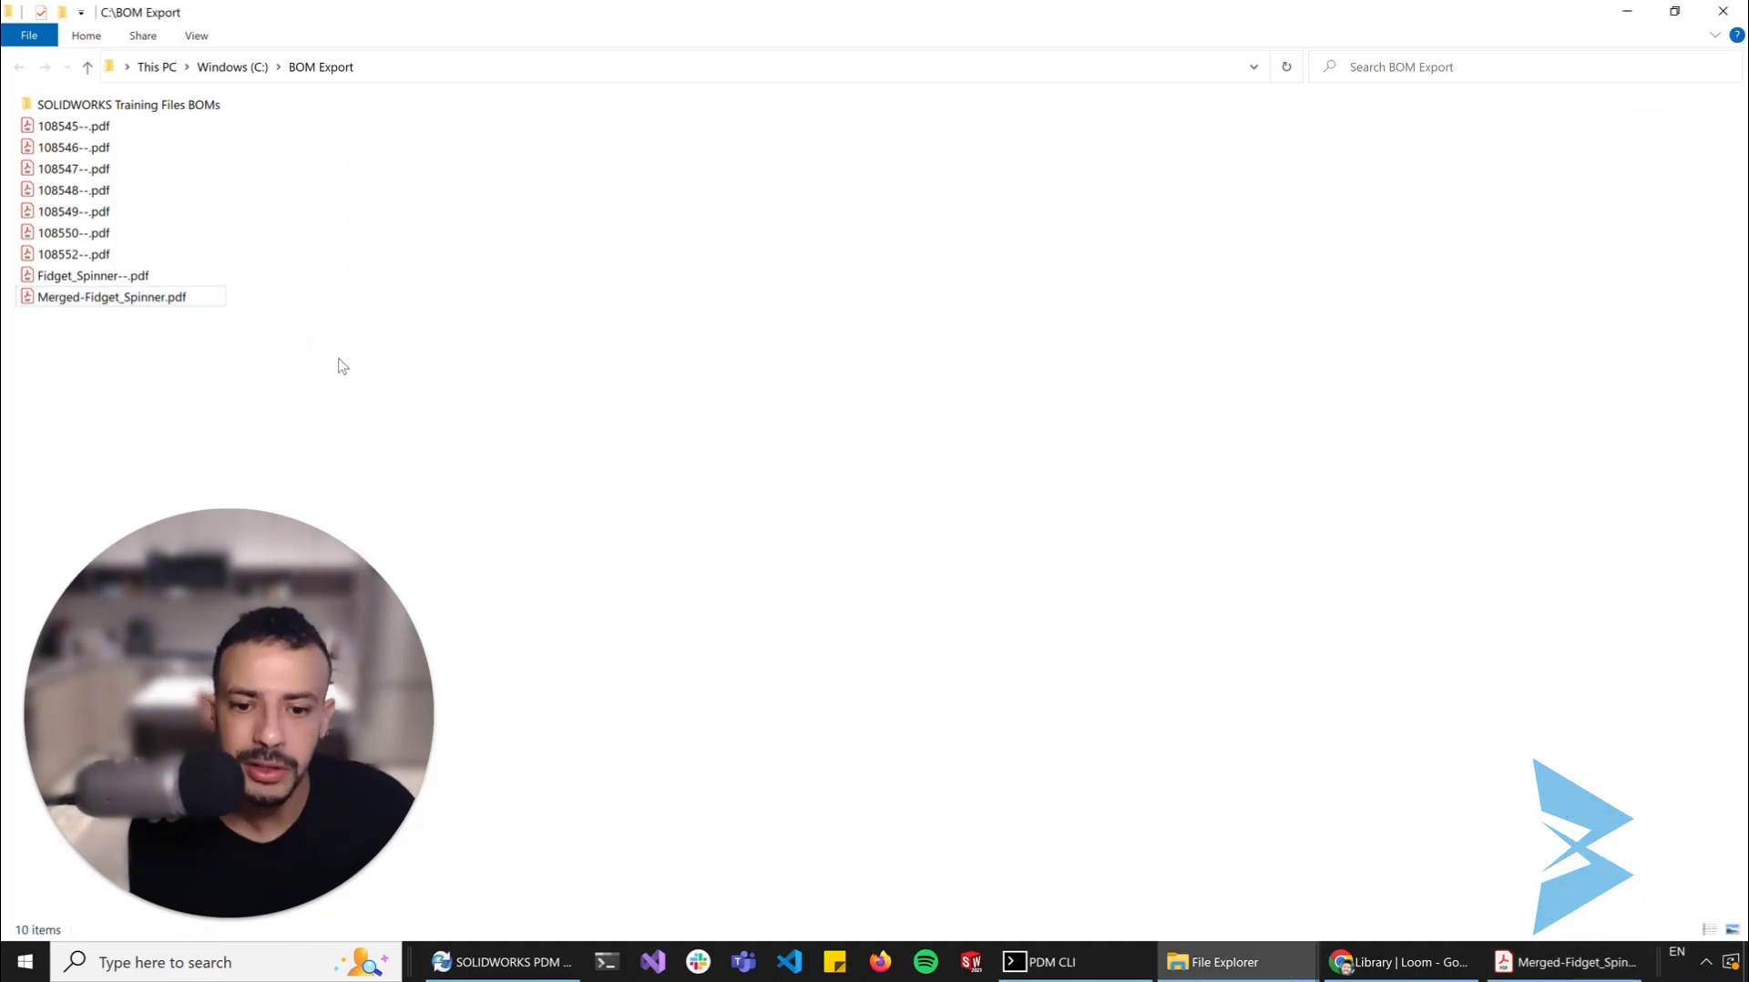